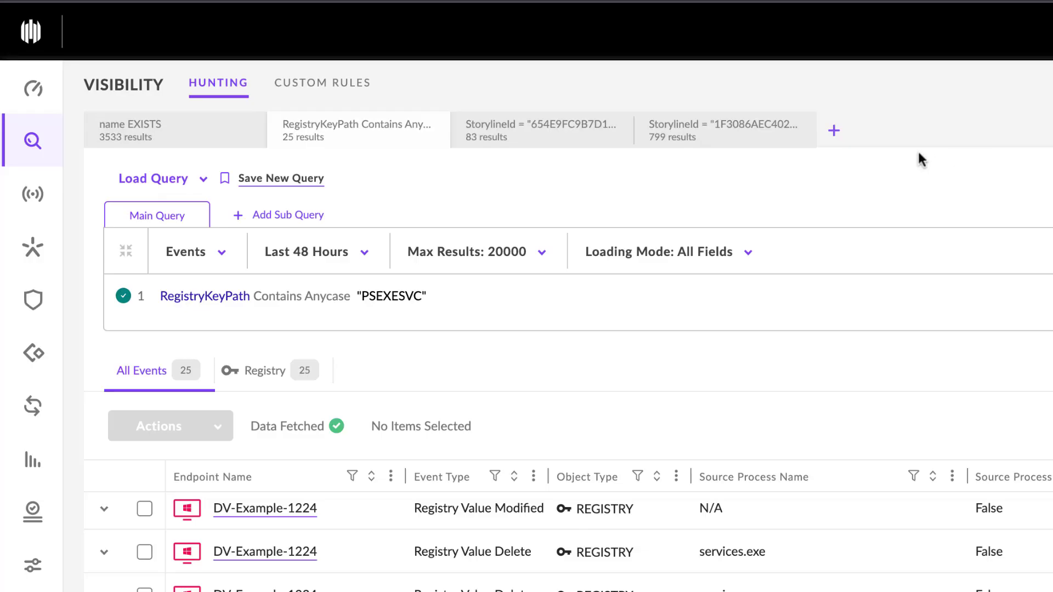
Open a new hunting query tab and enter the query Name EXISTS.
{"action": "left_click", "coordinate": [834, 134]}
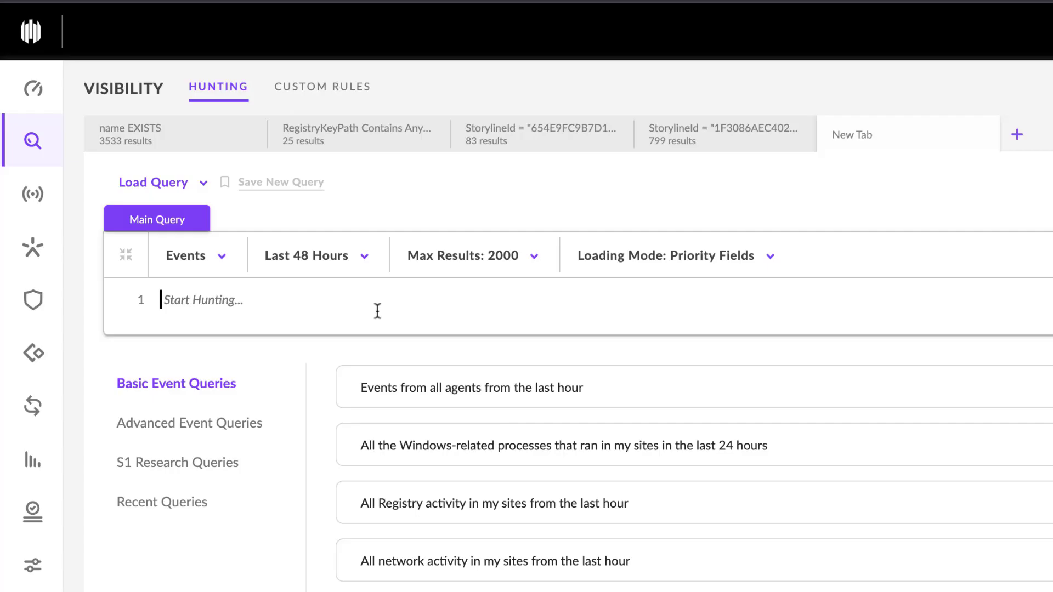
{"action": "type", "text": "name"}
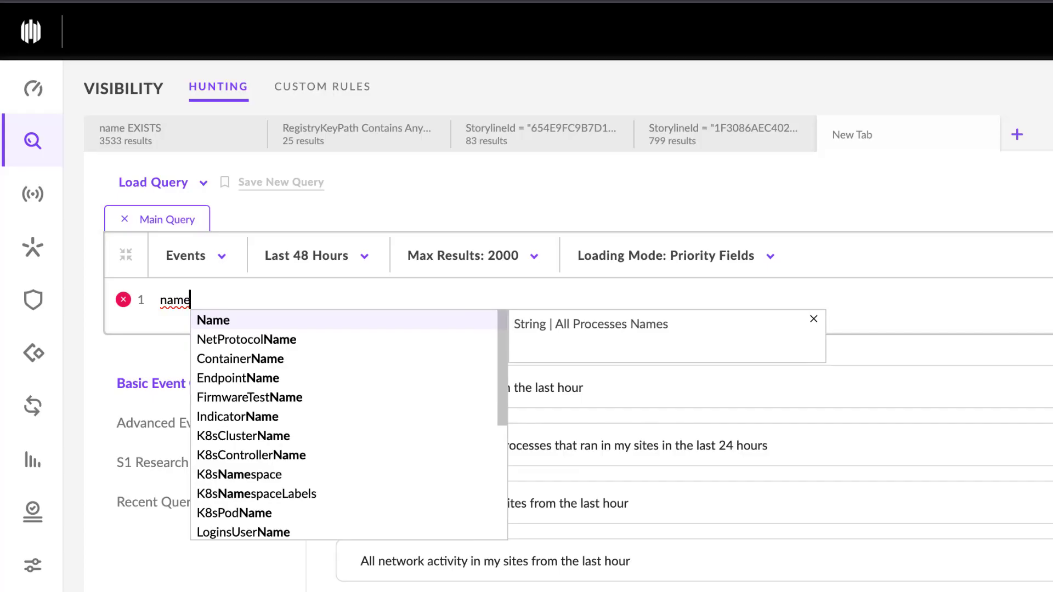
{"action": "key", "text": "Return"}
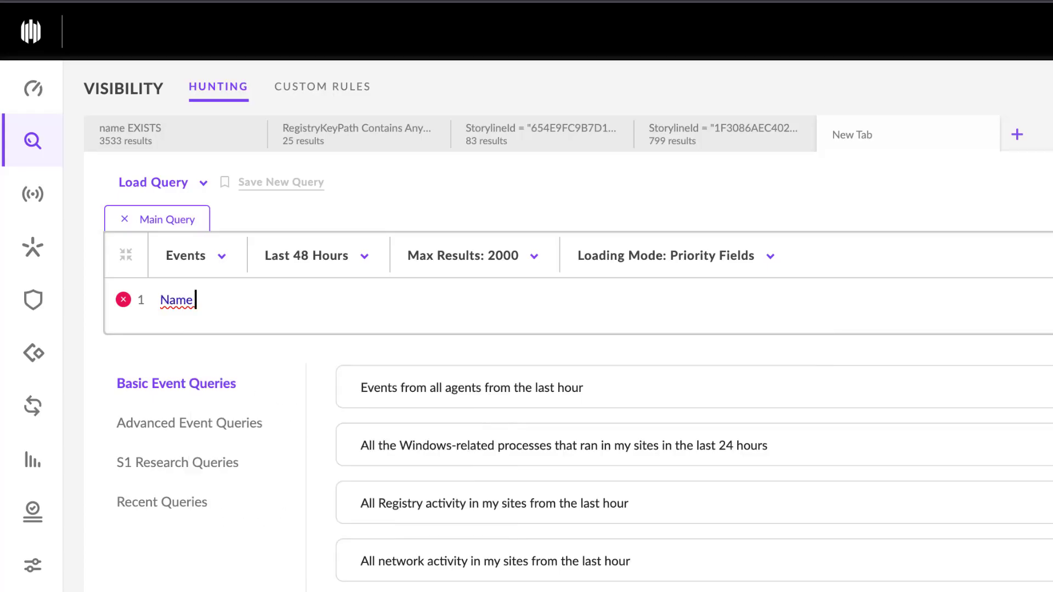
{"action": "type", "text": "e"}
{"action": "key", "text": "Return"}
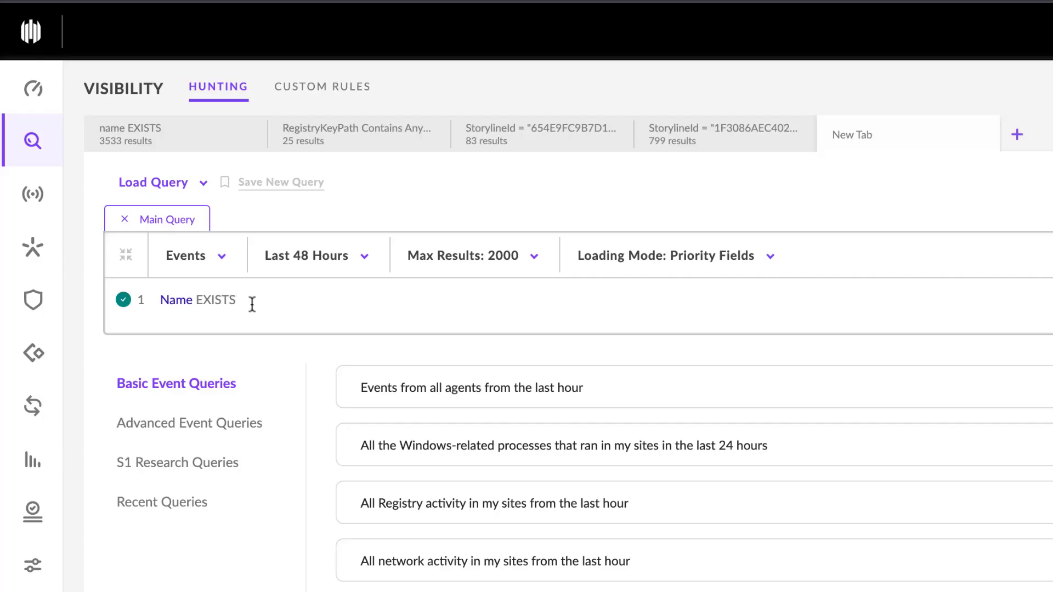
Replace the whole query with an EventType condition that uses the = operator.
{"action": "left_click_drag", "start_coordinate": [252, 301], "coordinate": [137, 305]}
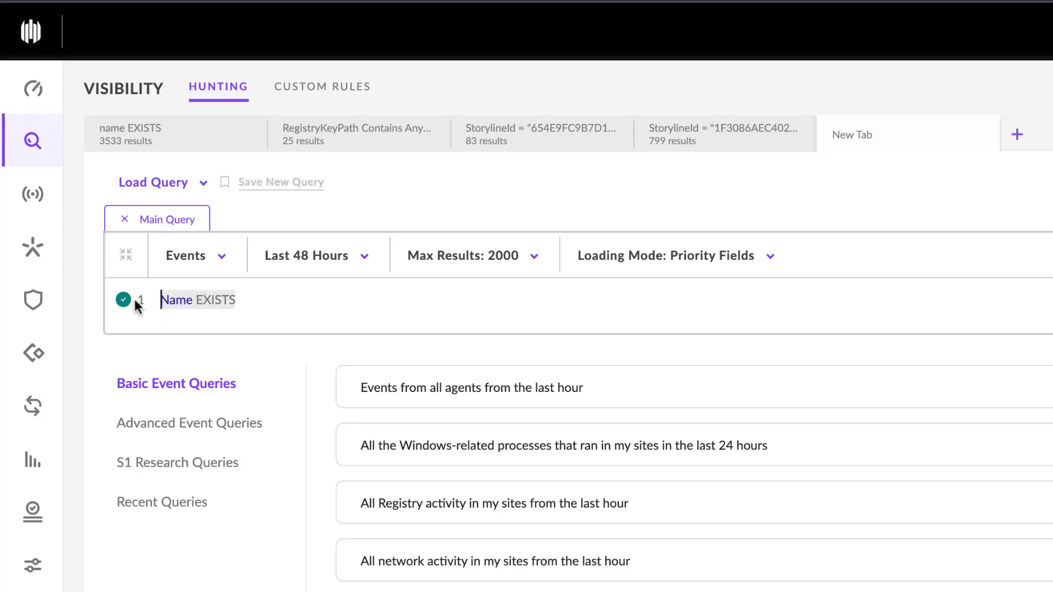
{"action": "type", "text": "even"}
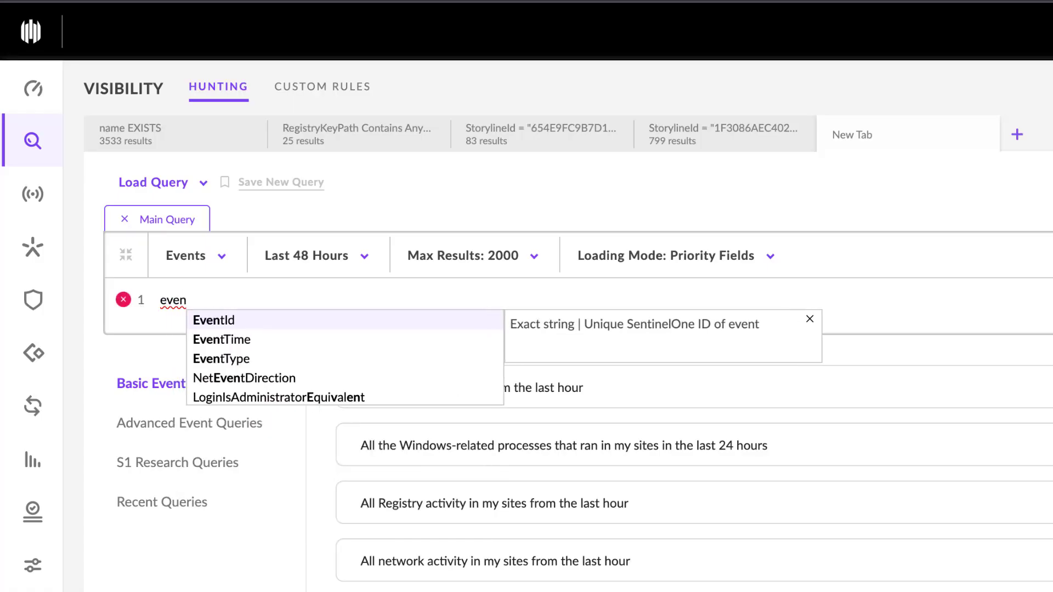
{"action": "key", "text": "Down"}
{"action": "key", "text": "Down"}
{"action": "key", "text": "Return"}
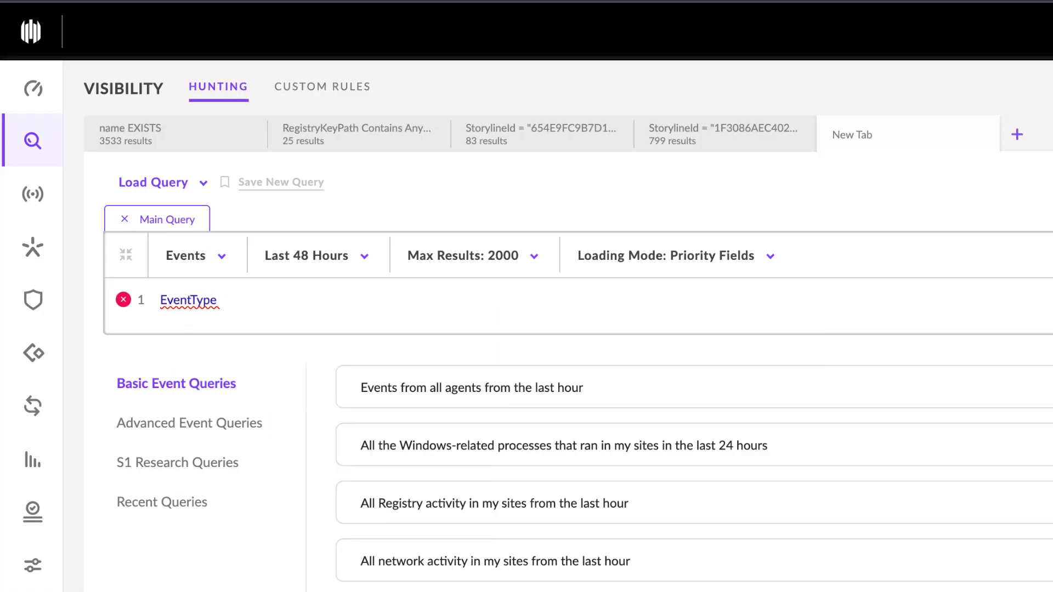
{"action": "key", "text": "Down"}
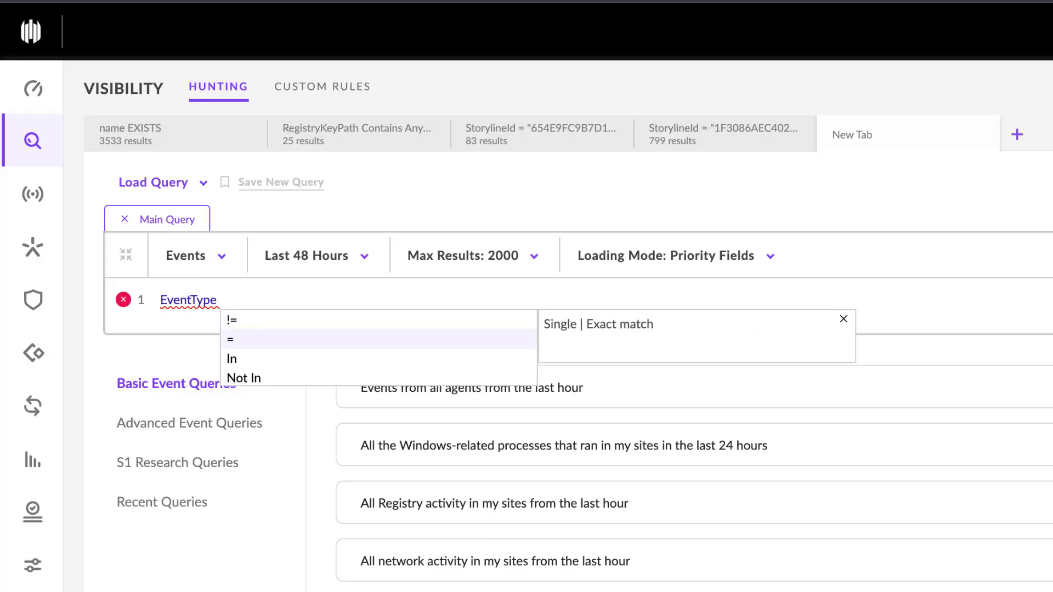
{"action": "key", "text": "Return"}
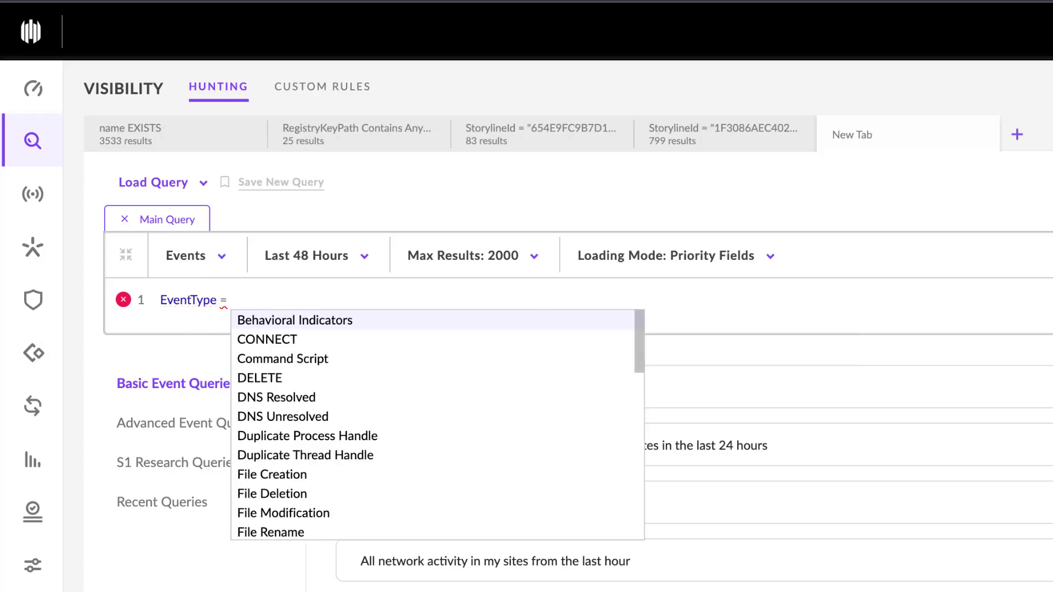
Complete the EventType condition with the value "Process Creation" and run the query.
{"action": "key", "text": "Down"}
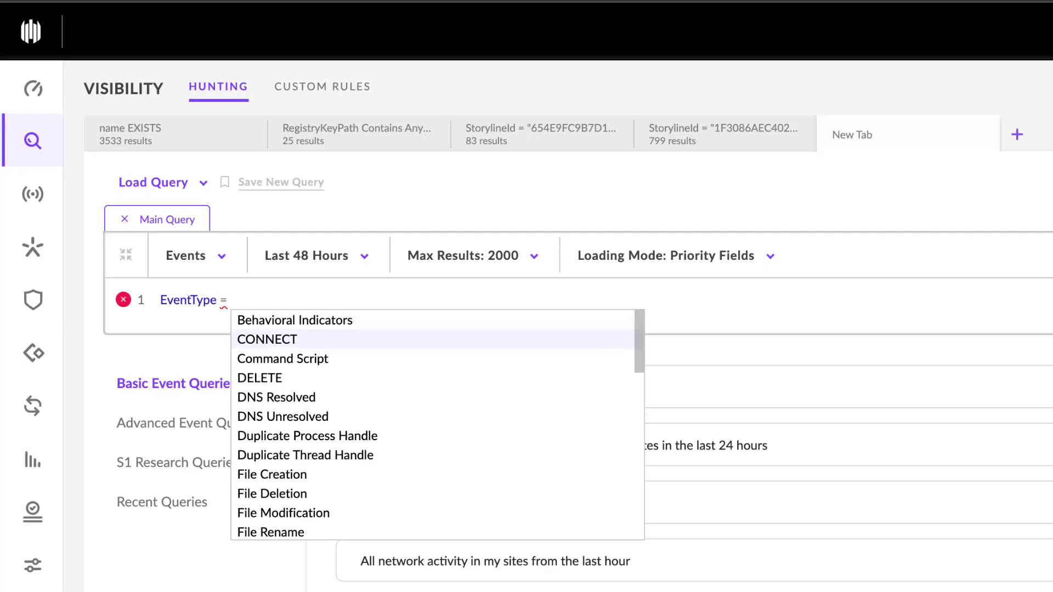
{"action": "key", "text": "Down"}
{"action": "key", "text": "Down"}
{"action": "key", "text": "Down"}
{"action": "key", "text": "Down"}
{"action": "key", "text": "Down"}
{"action": "key", "text": "Down"}
{"action": "key", "text": "Down"}
{"action": "key", "text": "Down"}
{"action": "key", "text": "Down"}
{"action": "key", "text": "Down"}
{"action": "key", "text": "Down"}
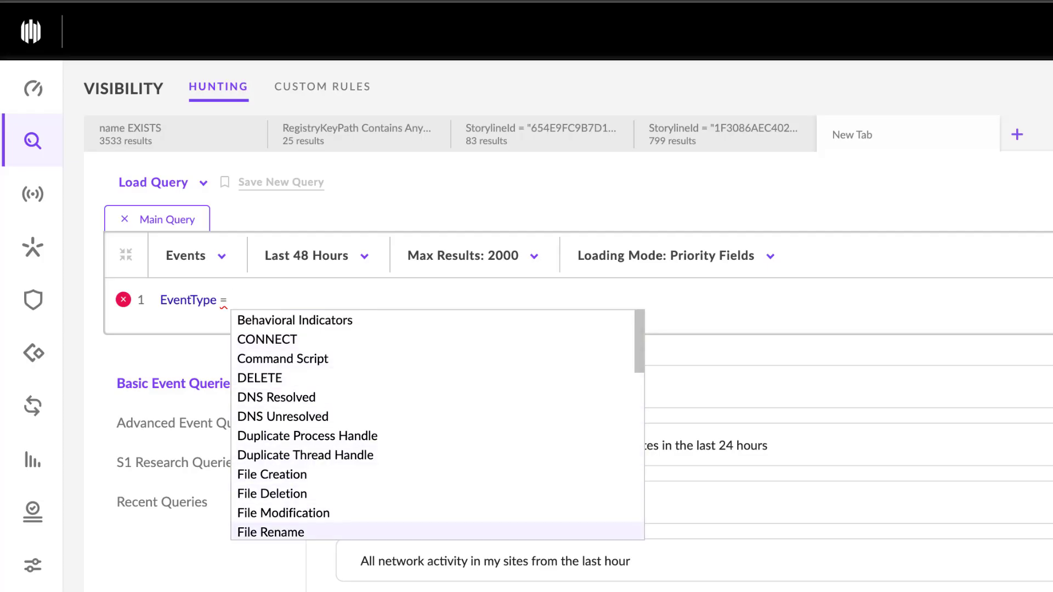
{"action": "type", "text": "pr"}
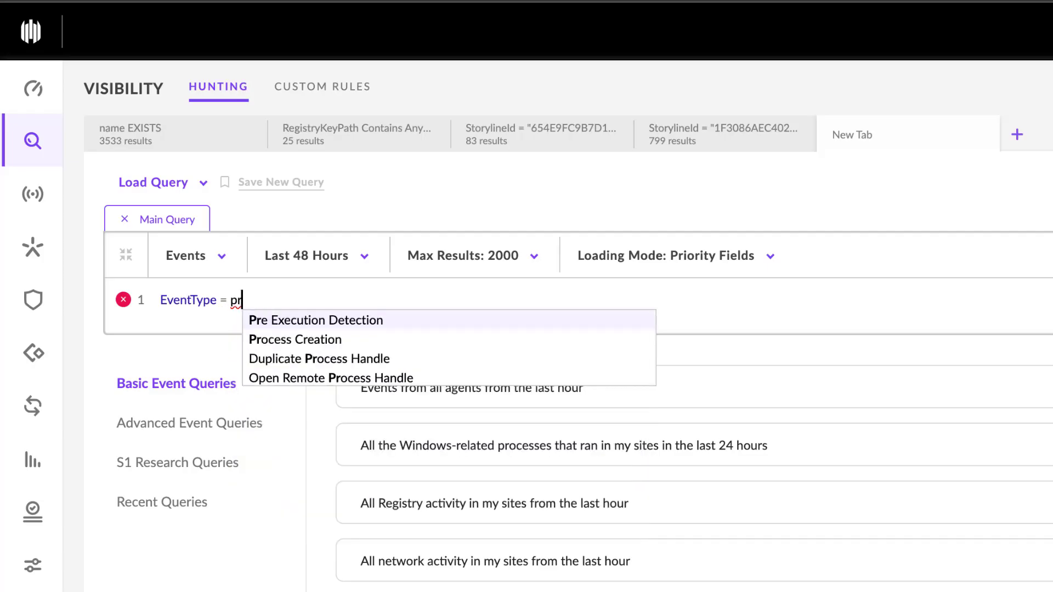
{"action": "type", "text": "c"}
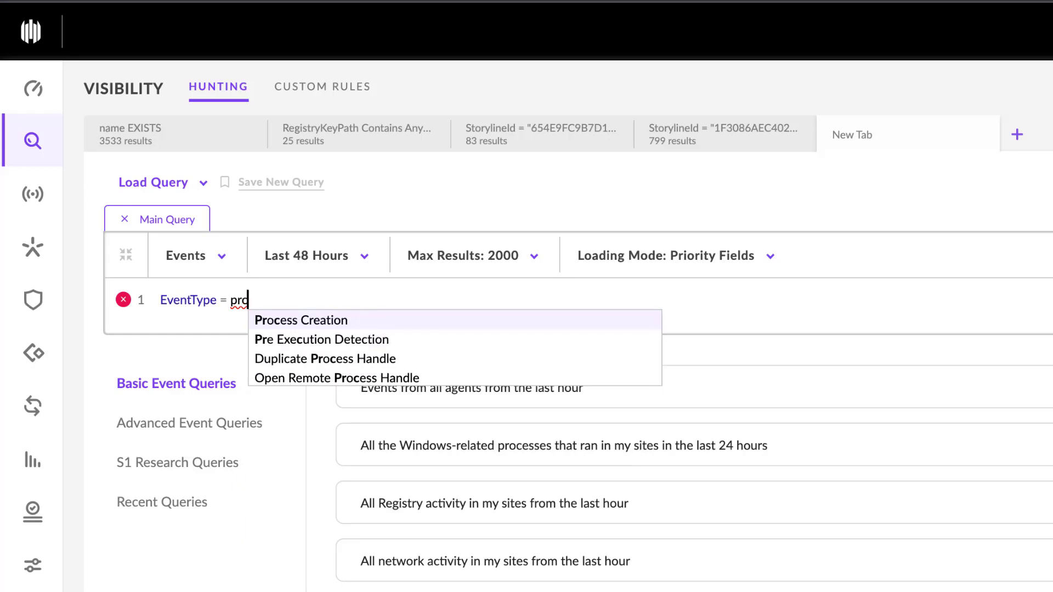
{"action": "key", "text": "Down"}
{"action": "key", "text": "Down"}
{"action": "key", "text": "Down"}
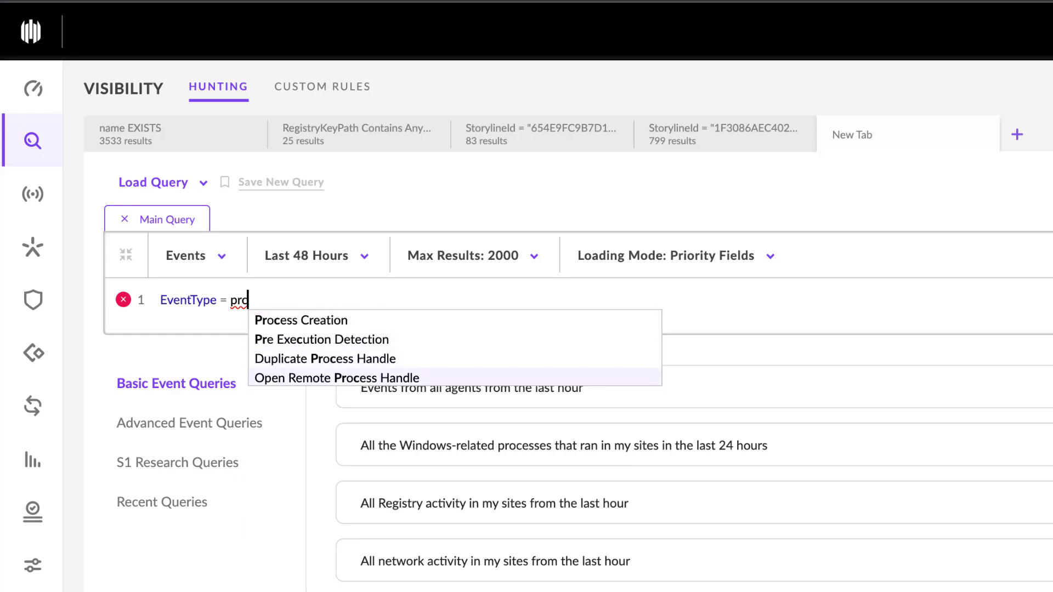
{"action": "key", "text": "Up"}
{"action": "key", "text": "Up"}
{"action": "key", "text": "Up"}
{"action": "key", "text": "Return"}
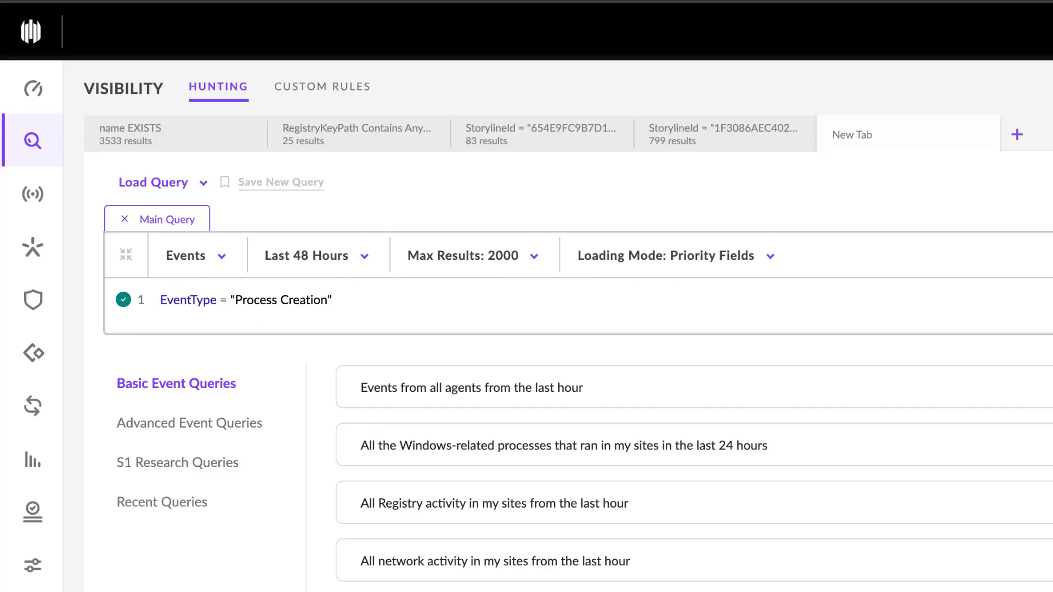
{"action": "key", "text": "Return"}
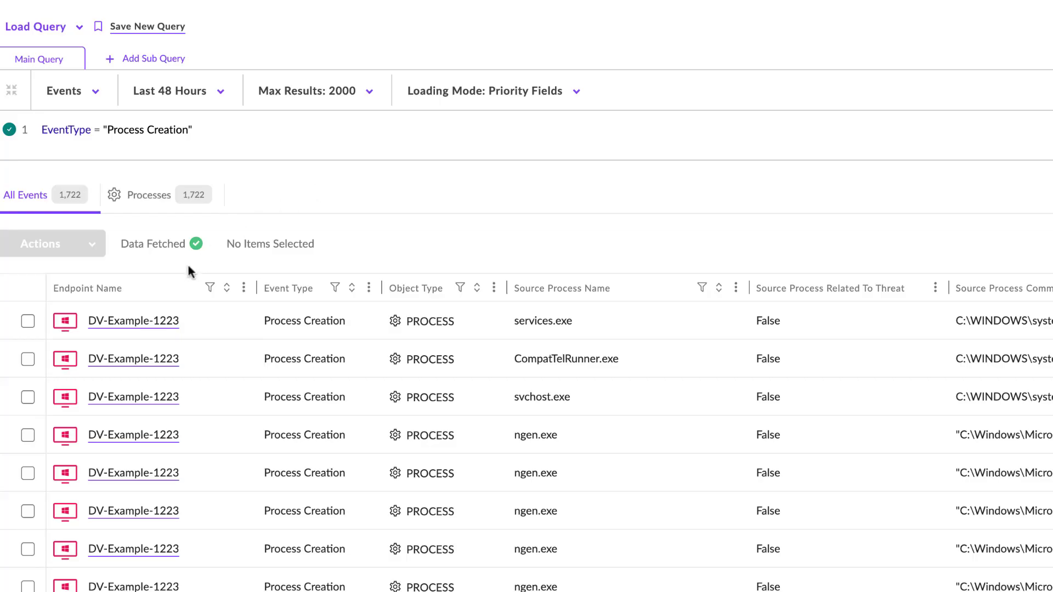
Filter the Endpoint Name column so that only DV-Example-1223 is included.
{"action": "left_click", "coordinate": [210, 289]}
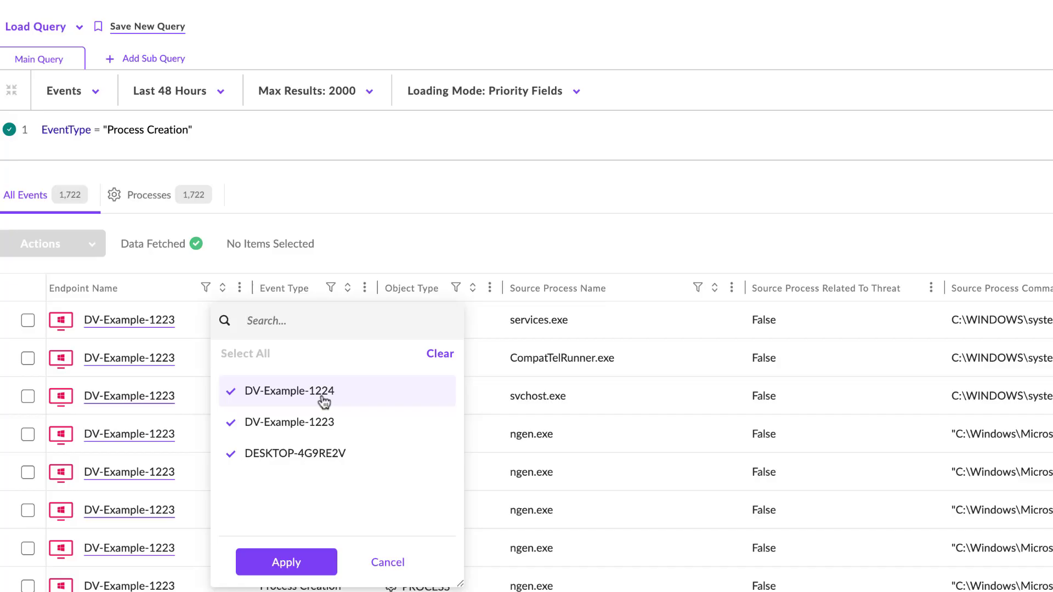
{"action": "left_click", "coordinate": [440, 354]}
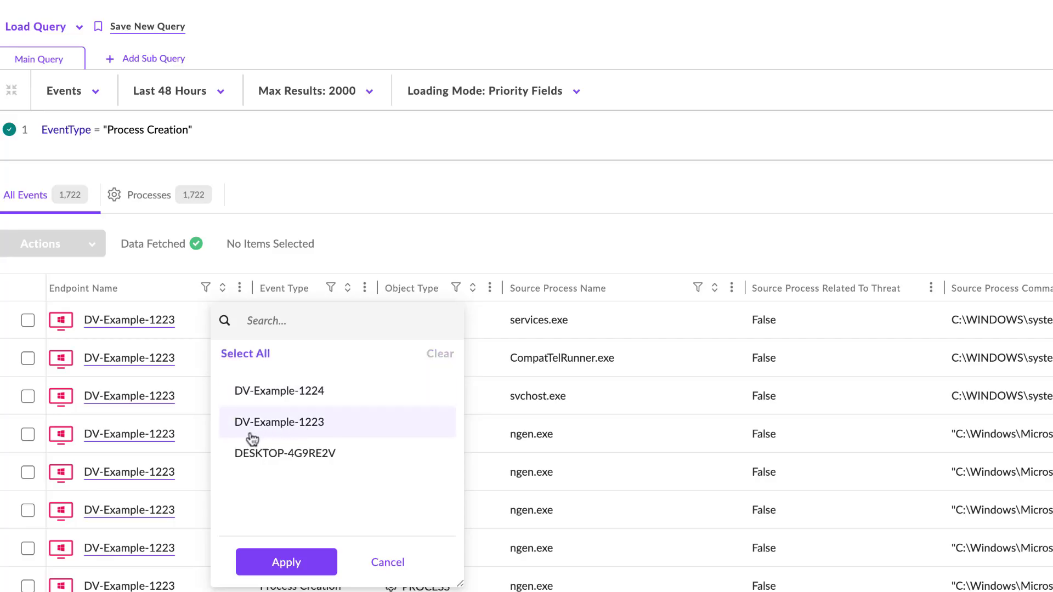
{"action": "left_click", "coordinate": [227, 428]}
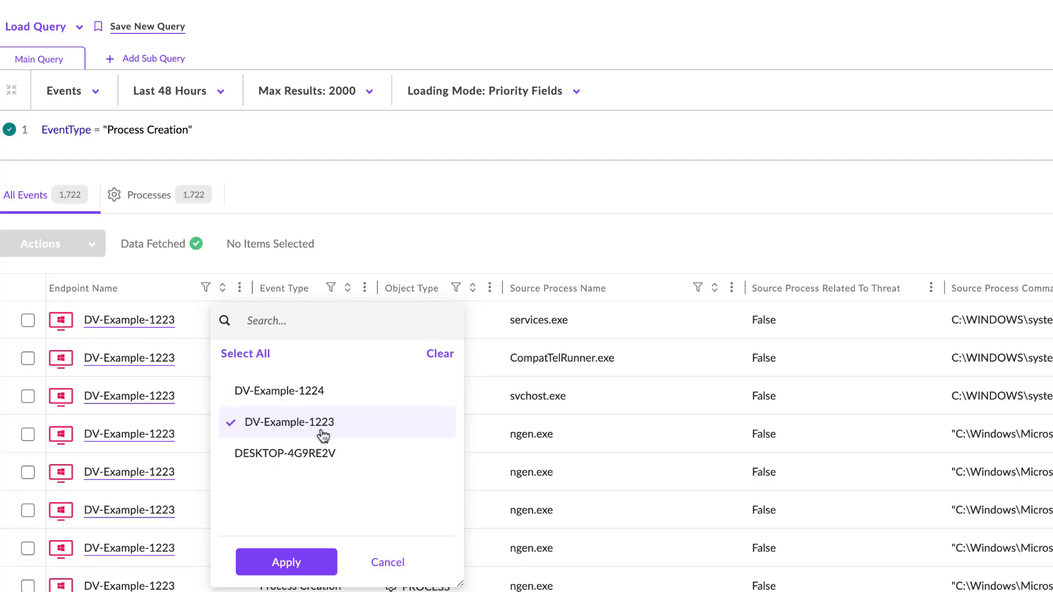
{"action": "left_click", "coordinate": [288, 562]}
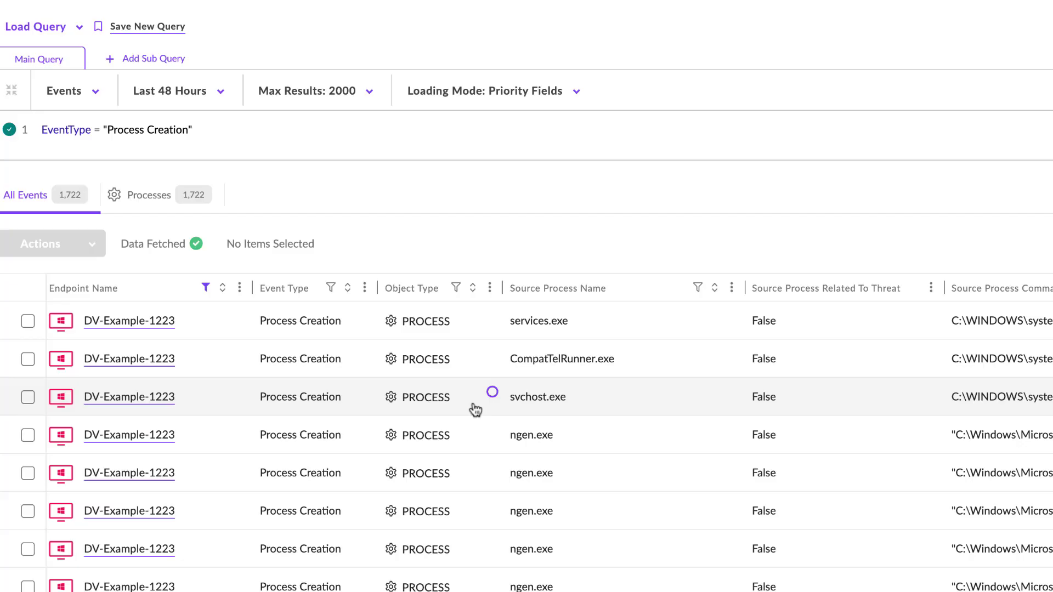
Mark one ngen.exe, one svchost.exe and the CompatTelRunner.exe value in the Source Process Name column.
{"action": "scroll", "coordinate": [476, 410], "scroll_direction": "down", "scroll_amount": 1}
{"action": "scroll", "coordinate": [475, 410], "scroll_direction": "right", "scroll_amount": 1}
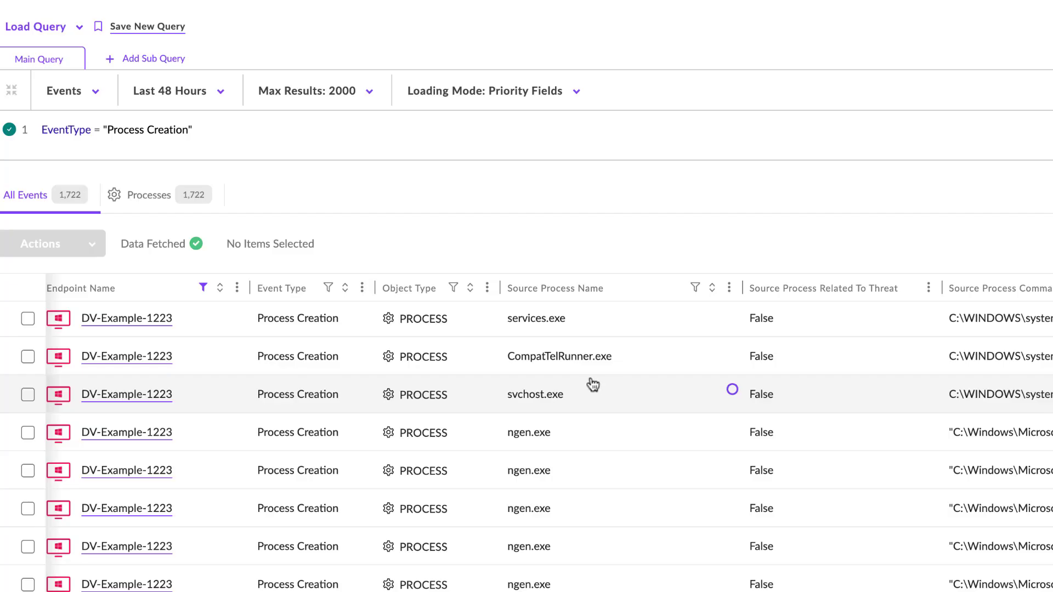
{"action": "scroll", "coordinate": [598, 412], "scroll_direction": "down", "scroll_amount": 3}
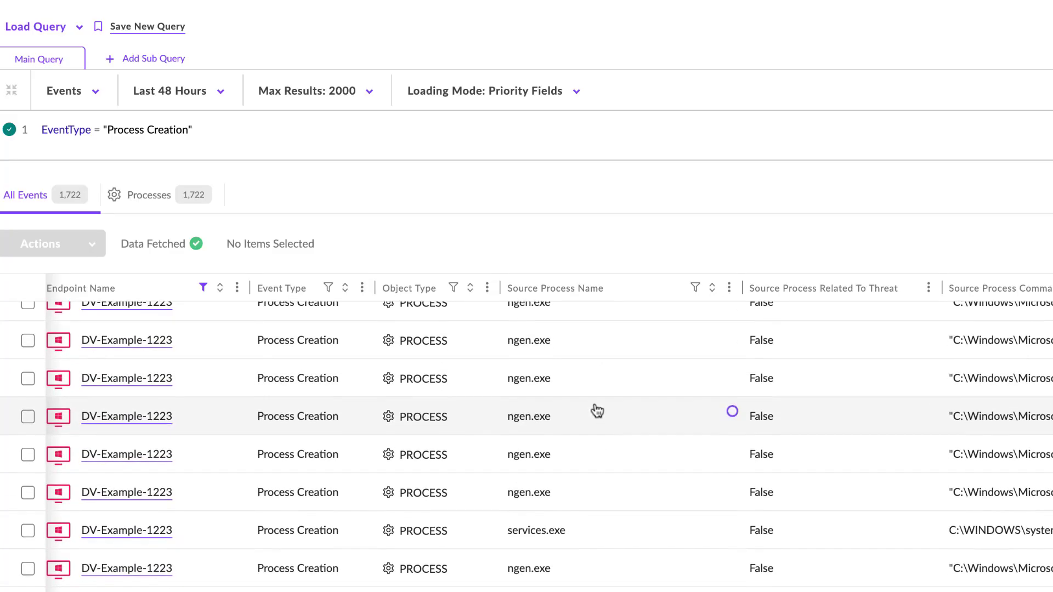
{"action": "scroll", "coordinate": [597, 461], "scroll_direction": "down", "scroll_amount": 1}
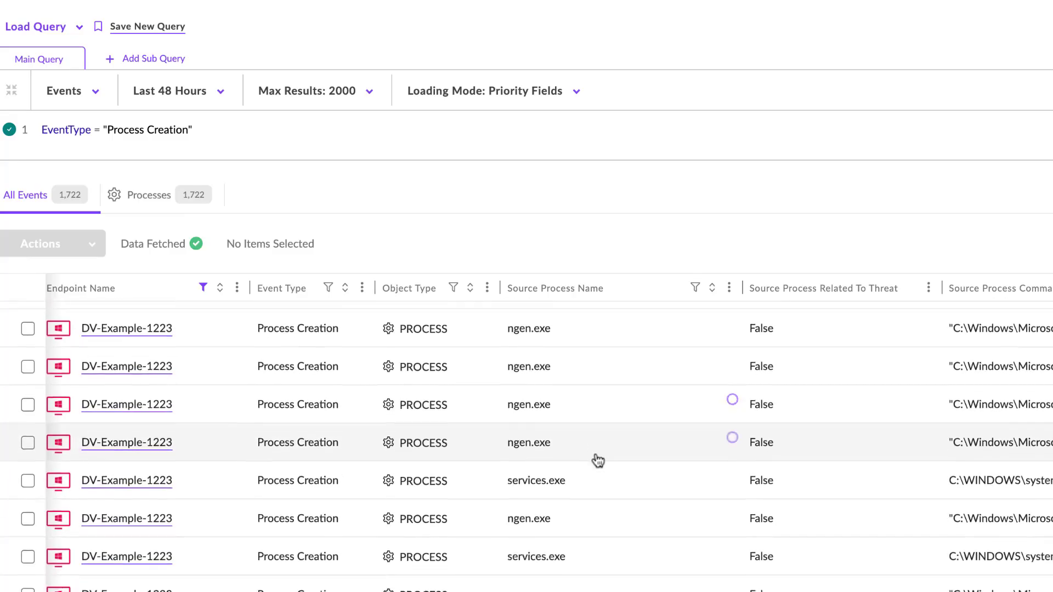
{"action": "scroll", "coordinate": [597, 461], "scroll_direction": "up", "scroll_amount": 3}
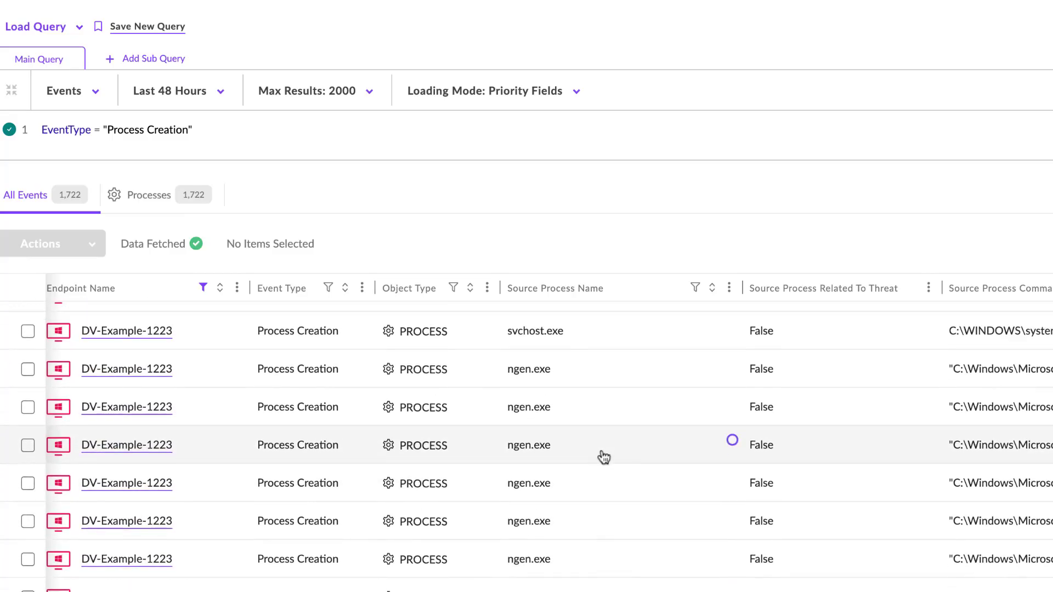
{"action": "left_click", "coordinate": [732, 442]}
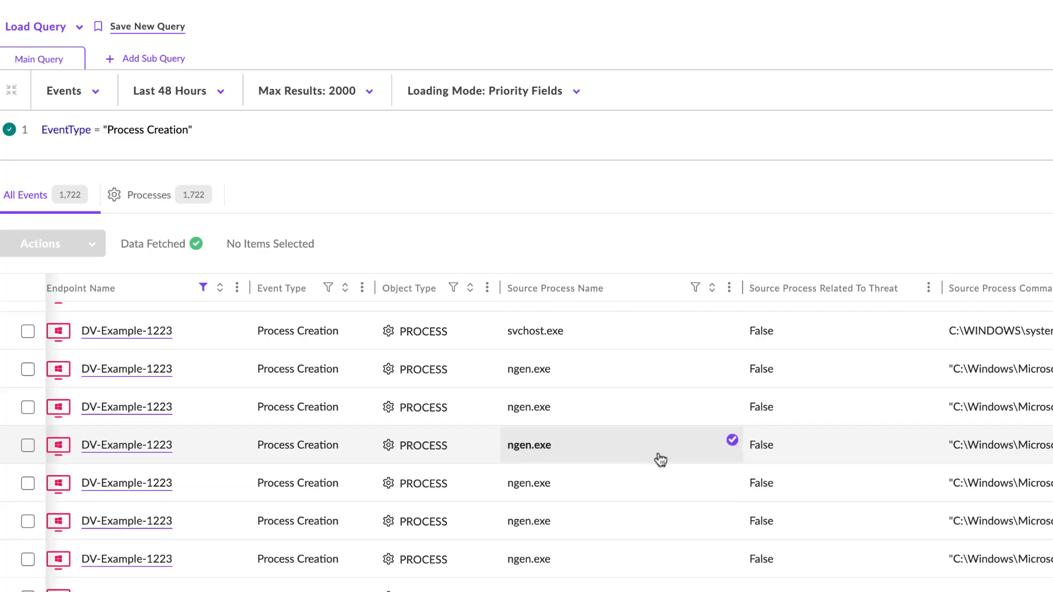
{"action": "scroll", "coordinate": [666, 440], "scroll_direction": "up", "scroll_amount": 2}
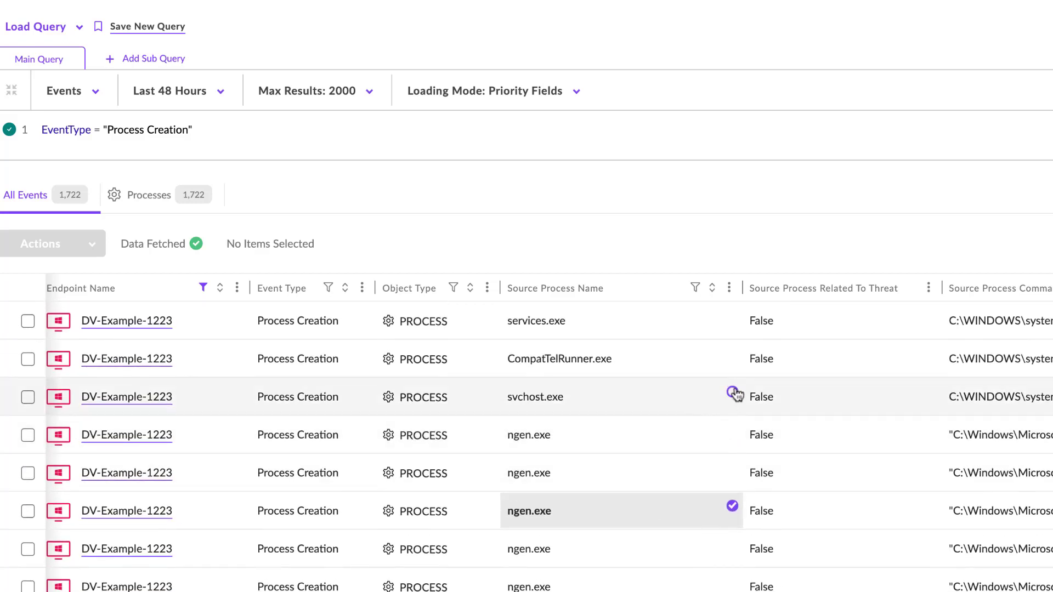
{"action": "left_click", "coordinate": [732, 393]}
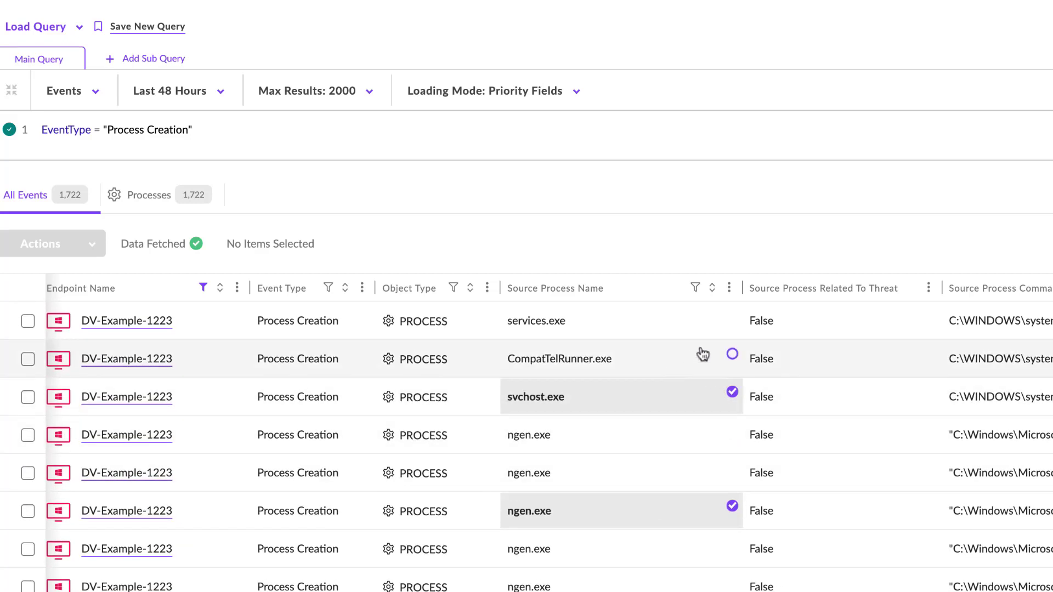
{"action": "left_click", "coordinate": [732, 359]}
Mark the services.exe value a few rows above the cmd.exe event in the Source Process Name column.
{"action": "scroll", "coordinate": [636, 442], "scroll_direction": "down", "scroll_amount": 5}
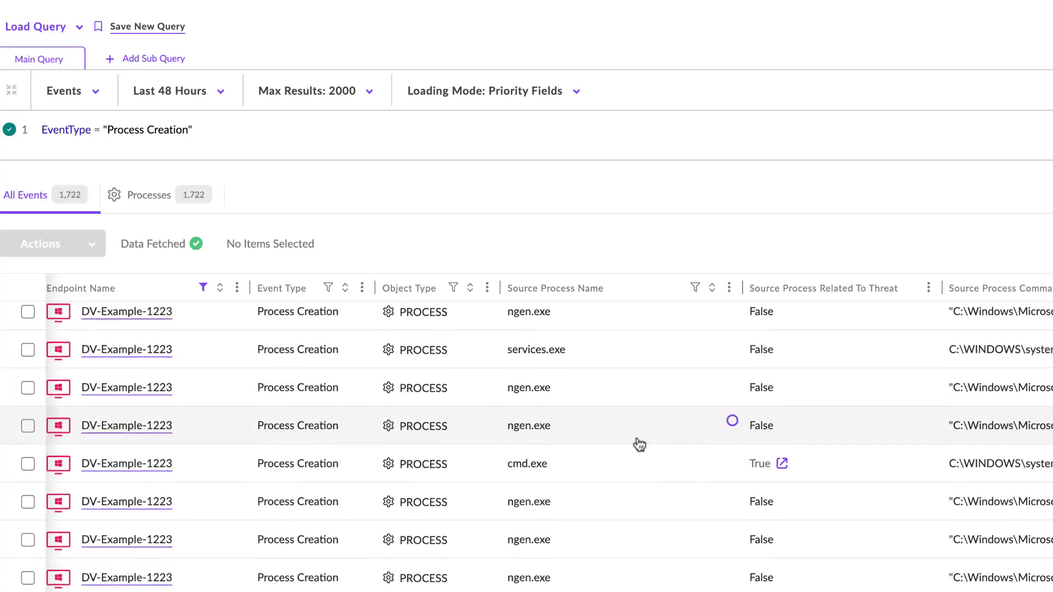
{"action": "scroll", "coordinate": [639, 445], "scroll_direction": "down", "scroll_amount": 3}
{"action": "scroll", "coordinate": [639, 444], "scroll_direction": "up", "scroll_amount": 3}
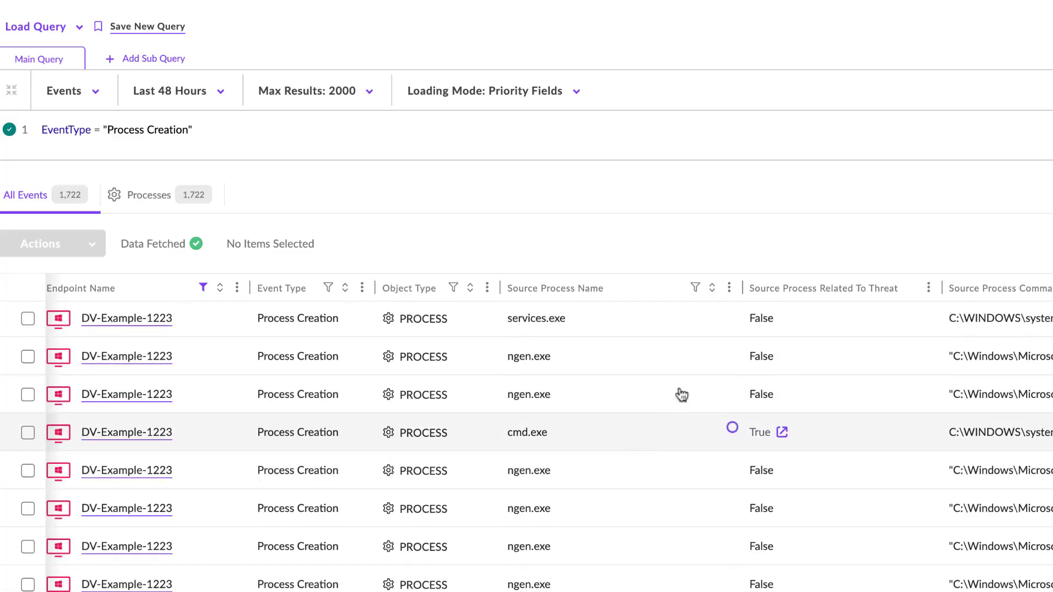
{"action": "left_click", "coordinate": [732, 313]}
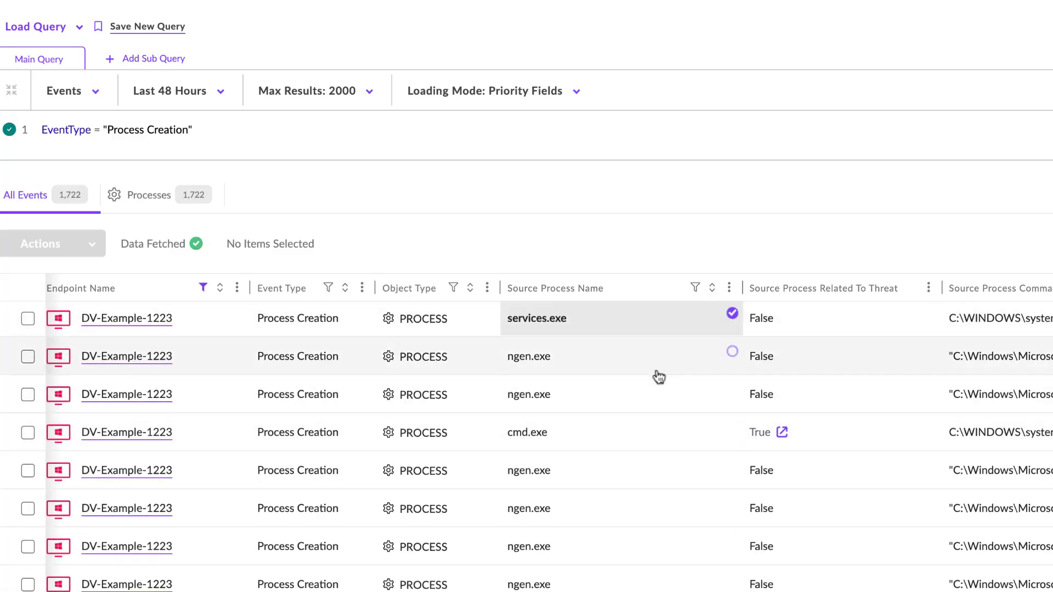
Examine the source process names and the threat relation of the process creation events on DV-Example-1223.
{"action": "scroll", "coordinate": [616, 423], "scroll_direction": "down", "scroll_amount": 3}
{"action": "scroll", "coordinate": [616, 423], "scroll_direction": "up", "scroll_amount": 5}
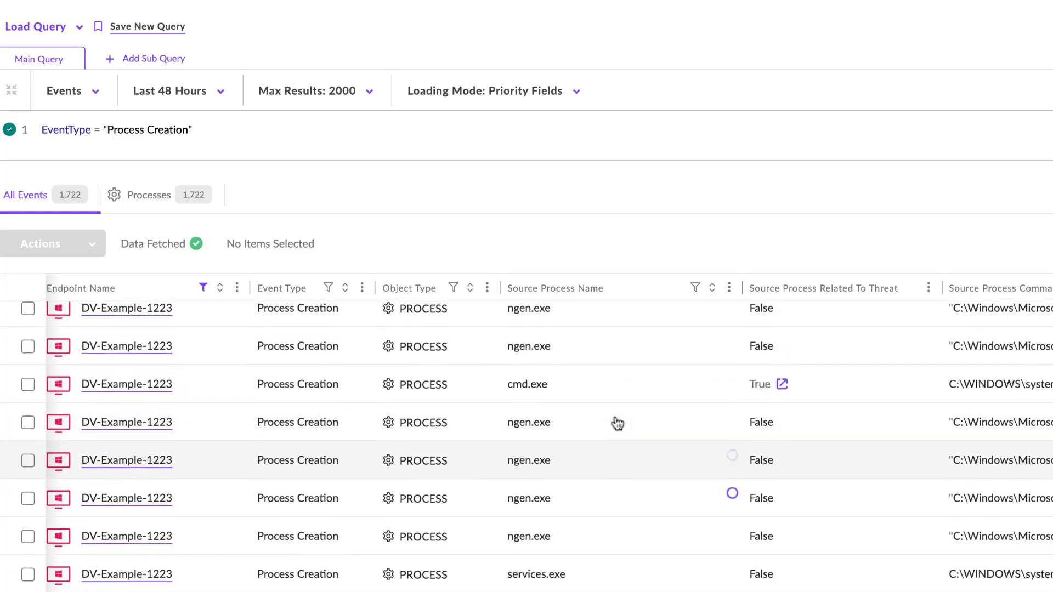
{"action": "scroll", "coordinate": [617, 423], "scroll_direction": "down", "scroll_amount": 2}
{"action": "scroll", "coordinate": [617, 423], "scroll_direction": "up", "scroll_amount": 3}
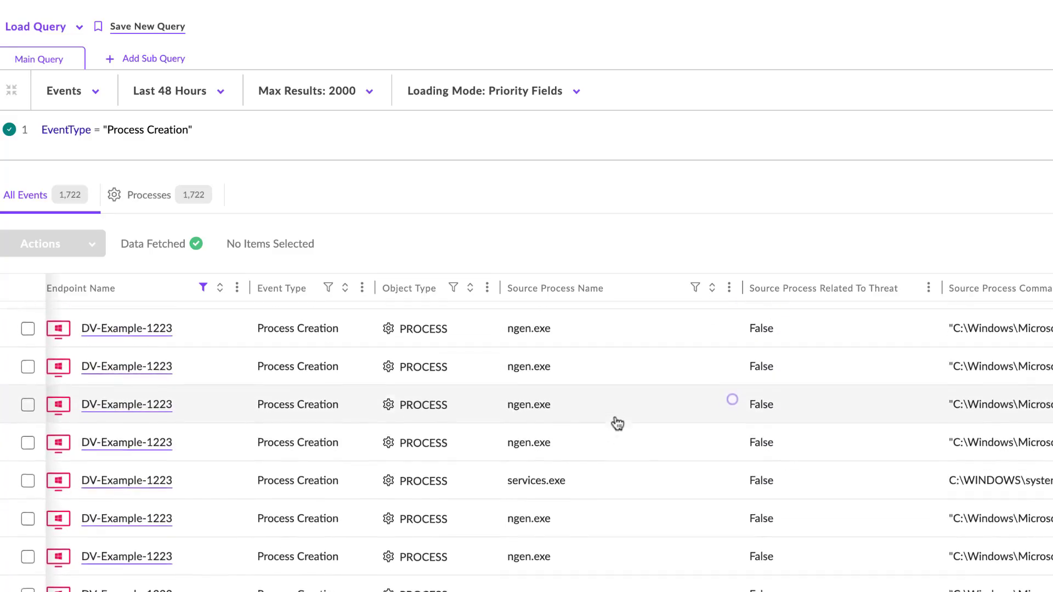
{"action": "scroll", "coordinate": [617, 423], "scroll_direction": "down", "scroll_amount": 3}
{"action": "scroll", "coordinate": [617, 423], "scroll_direction": "down", "scroll_amount": 7}
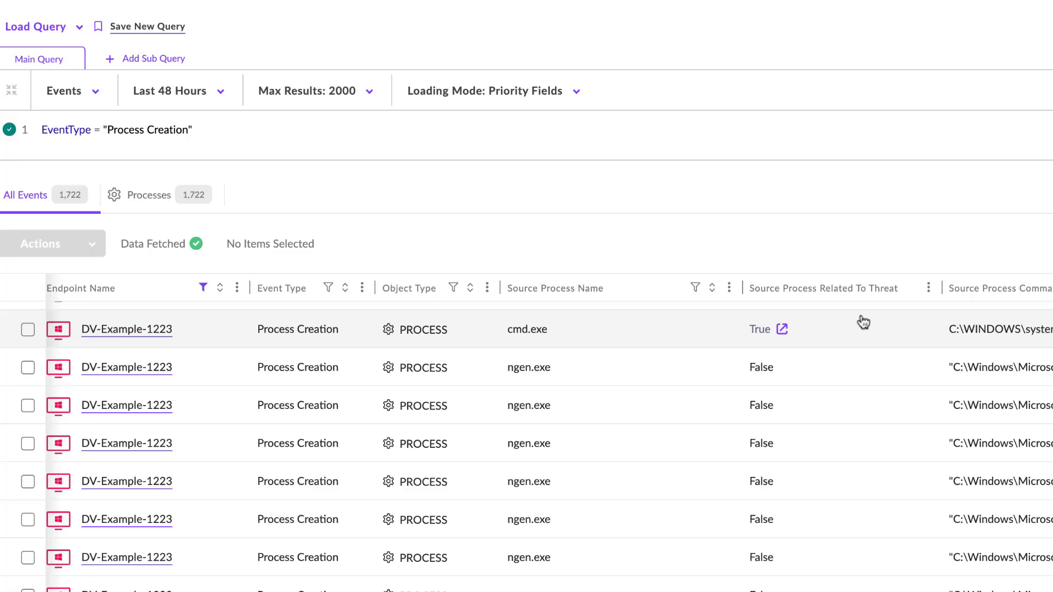
{"action": "scroll", "coordinate": [863, 322], "scroll_direction": "left", "scroll_amount": 1}
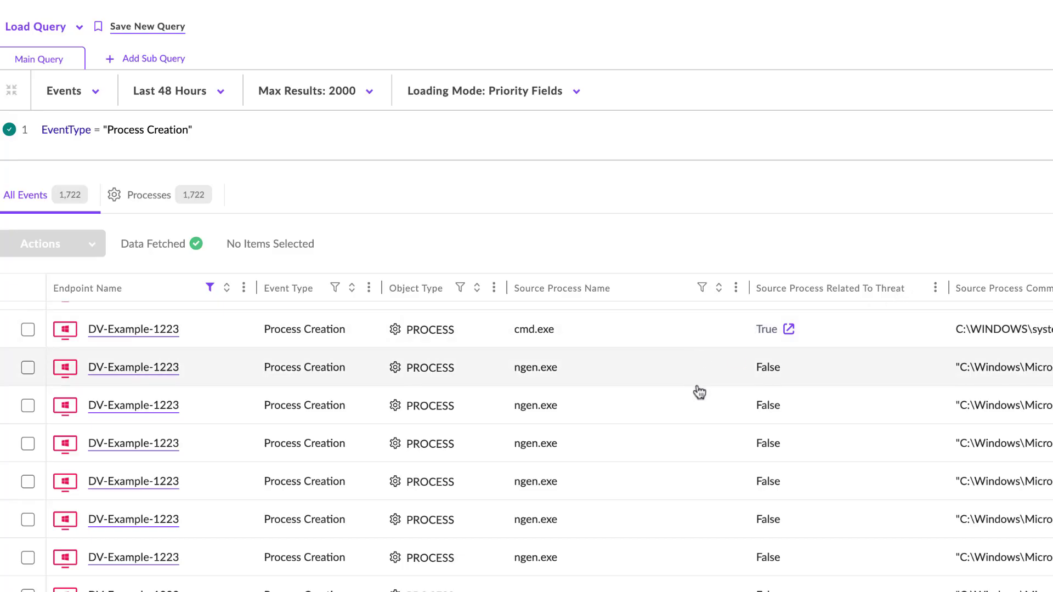
{"action": "scroll", "coordinate": [699, 392], "scroll_direction": "down", "scroll_amount": 2}
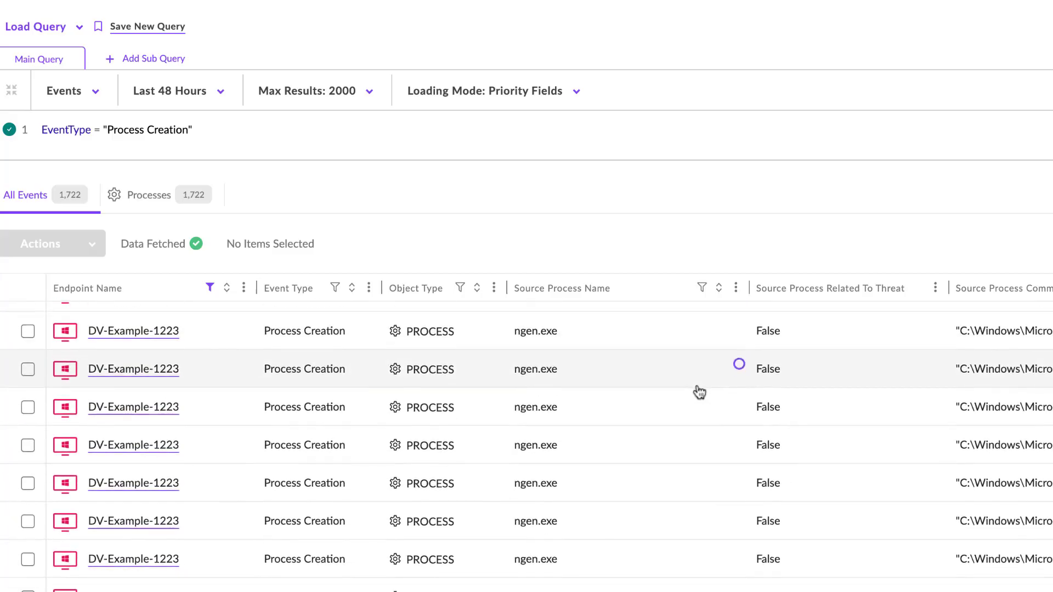
Mark one svchost.exe, MoUsoCoreWorker.exe, TrustedInstaller.exe, UserOOBEBroker.exe and SearchIndexer.exe value in the Source Process Name column.
{"action": "scroll", "coordinate": [703, 433], "scroll_direction": "down", "scroll_amount": 3}
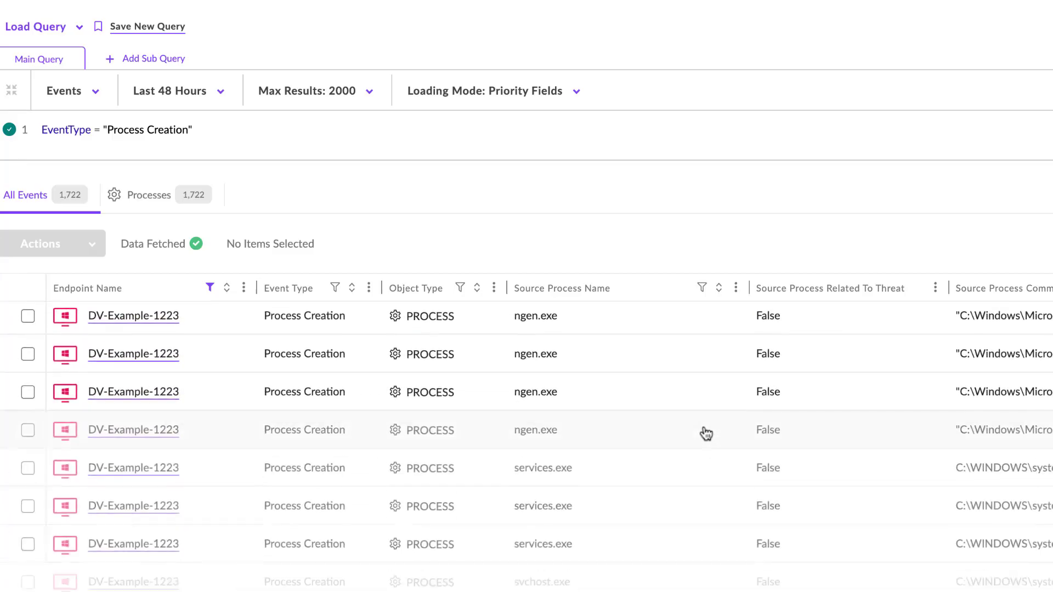
{"action": "scroll", "coordinate": [706, 433], "scroll_direction": "down", "scroll_amount": 4}
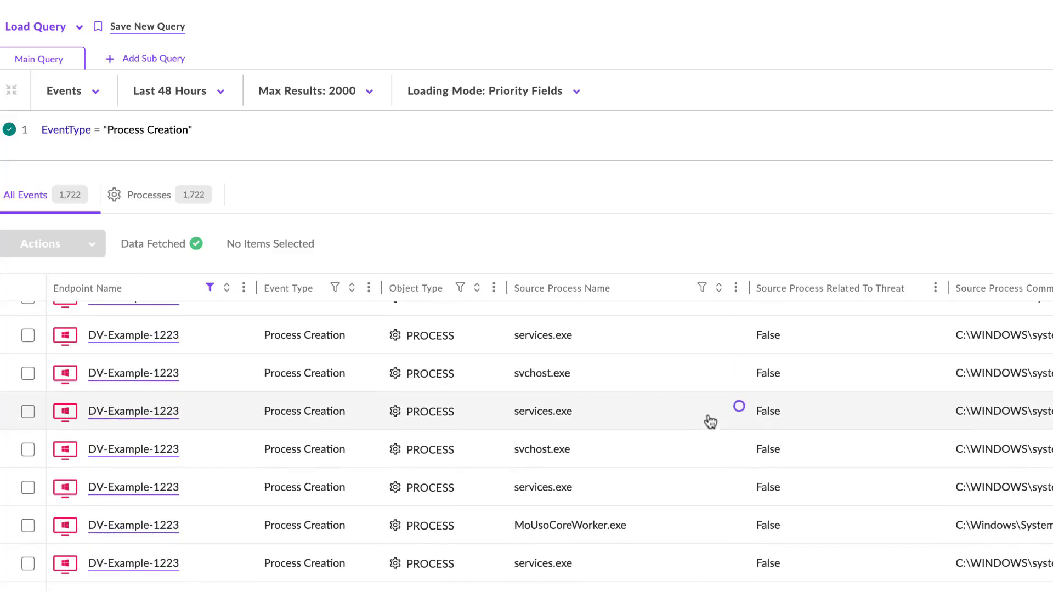
{"action": "left_click", "coordinate": [739, 369]}
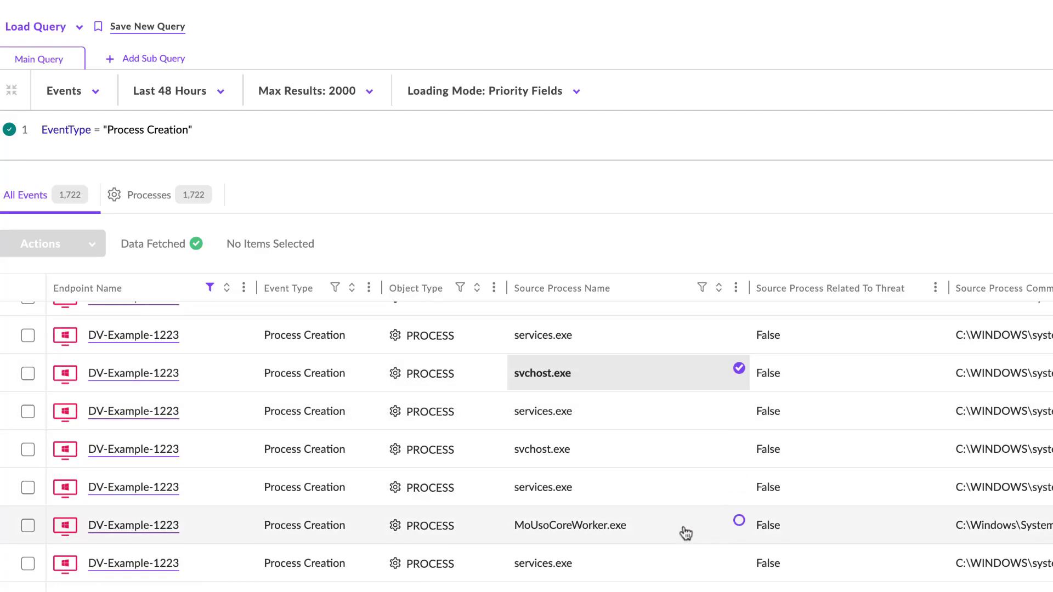
{"action": "left_click", "coordinate": [739, 525]}
{"action": "scroll", "coordinate": [676, 505], "scroll_direction": "down", "scroll_amount": 3}
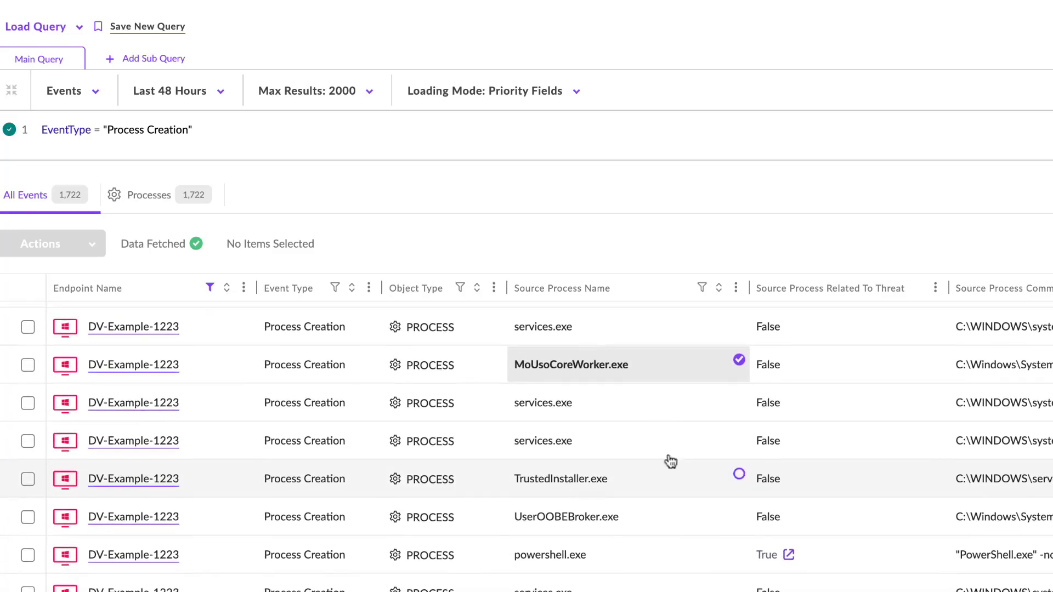
{"action": "left_click", "coordinate": [739, 475]}
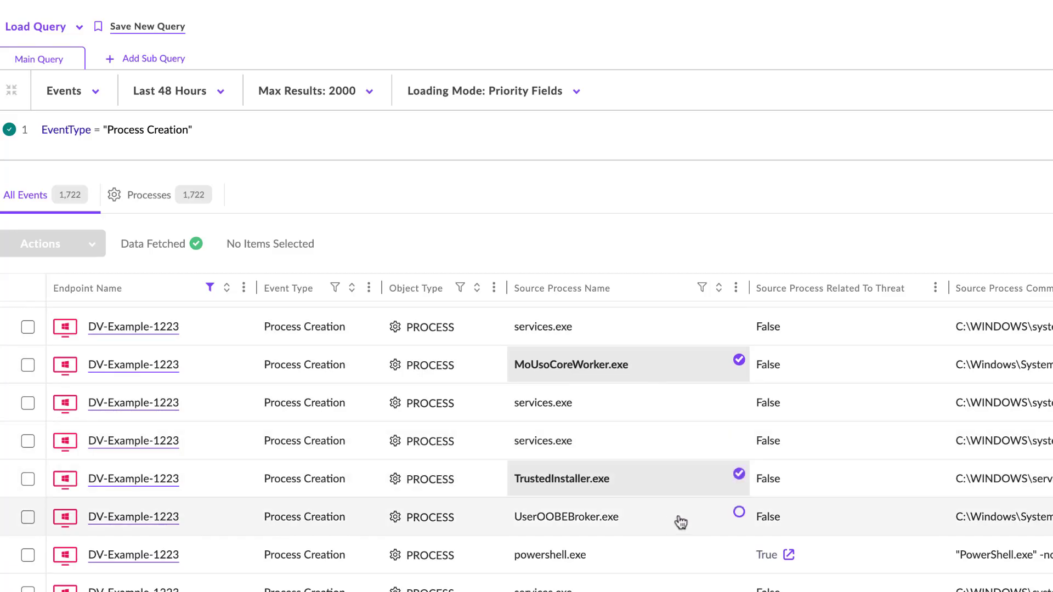
{"action": "left_click", "coordinate": [739, 515]}
{"action": "scroll", "coordinate": [689, 530], "scroll_direction": "down", "scroll_amount": 5}
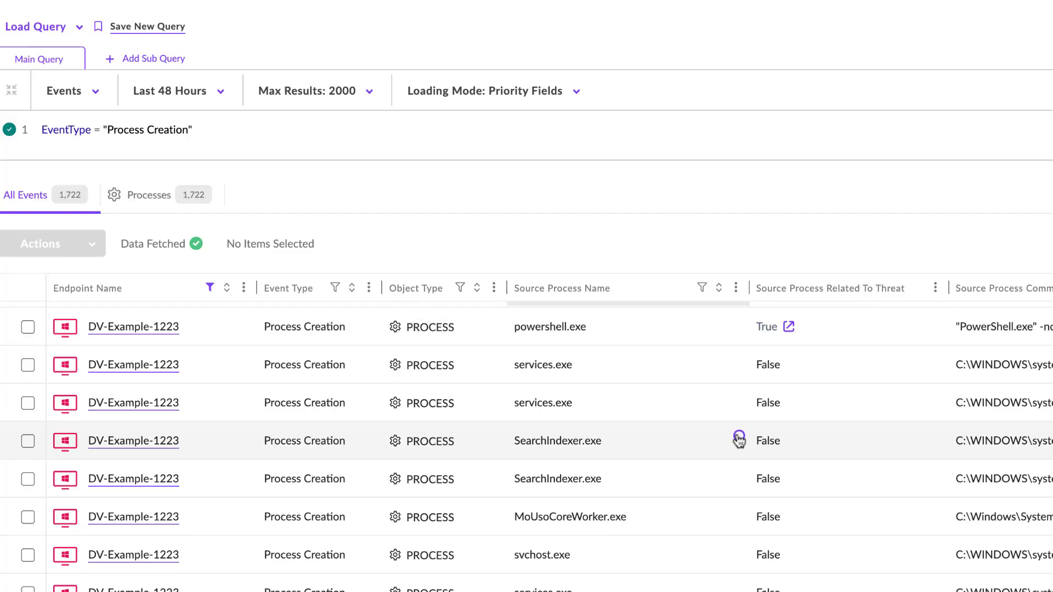
{"action": "left_click", "coordinate": [739, 438]}
Exclude the marked source process names from the query with a SrcProcName Not In condition and run it.
{"action": "scroll", "coordinate": [696, 496], "scroll_direction": "down", "scroll_amount": 5}
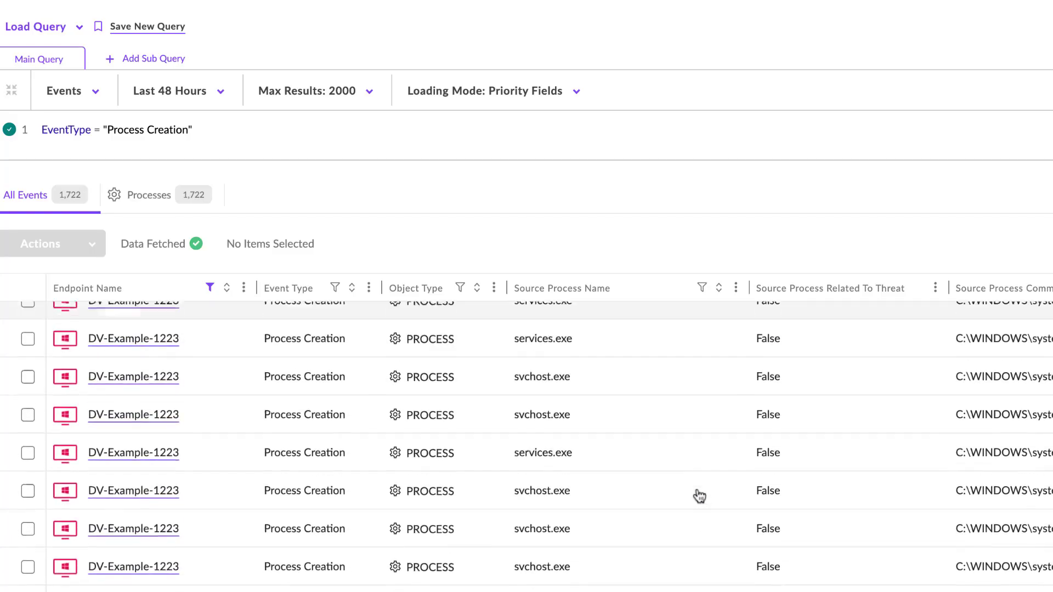
{"action": "scroll", "coordinate": [696, 497], "scroll_direction": "down", "scroll_amount": 4}
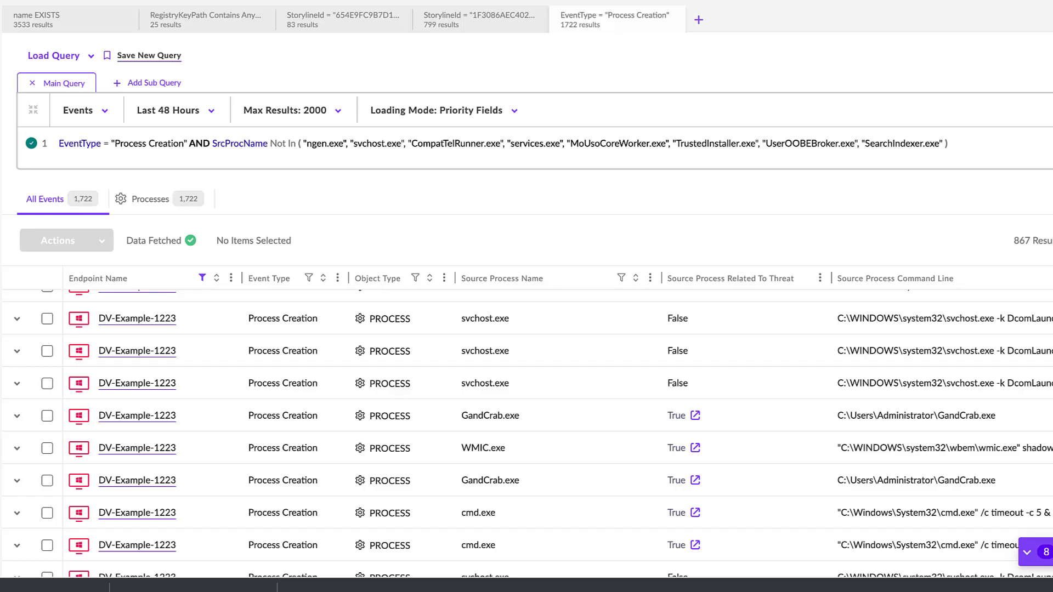
{"action": "key", "text": "Return"}
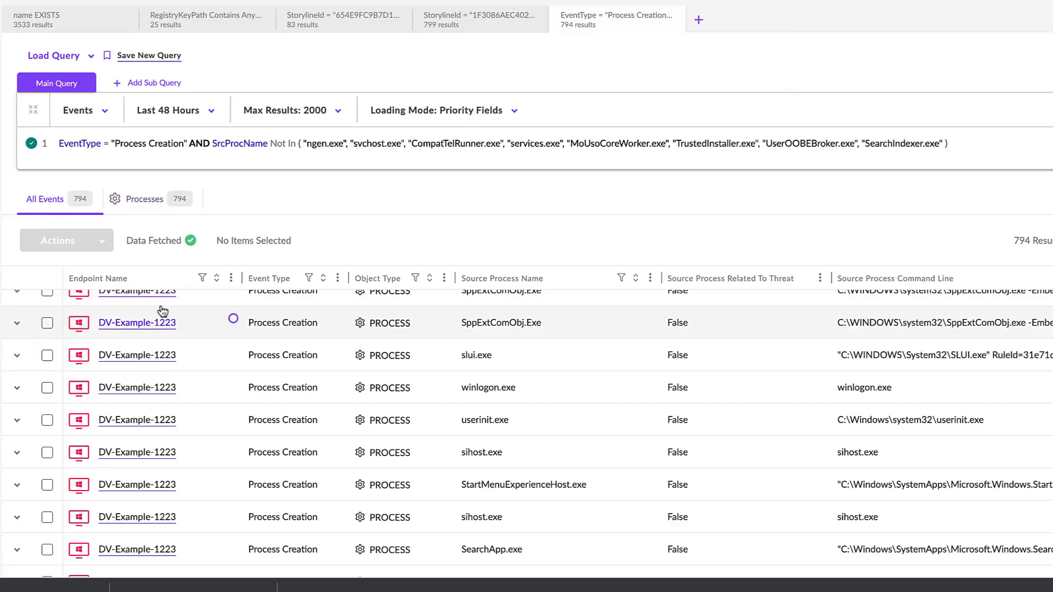
{"action": "left_click", "coordinate": [202, 278]}
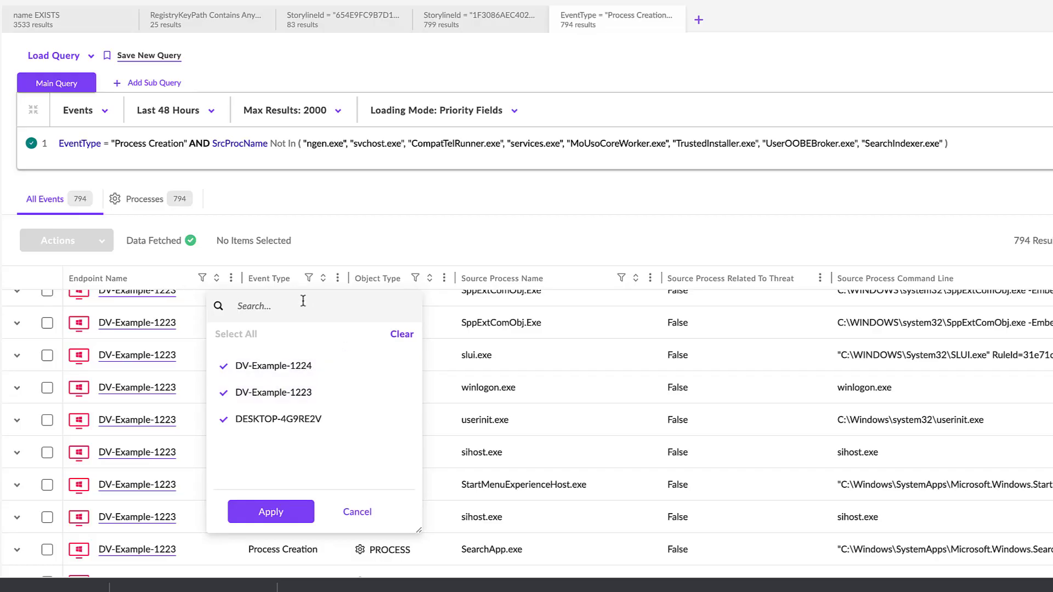
{"action": "left_click", "coordinate": [224, 418]}
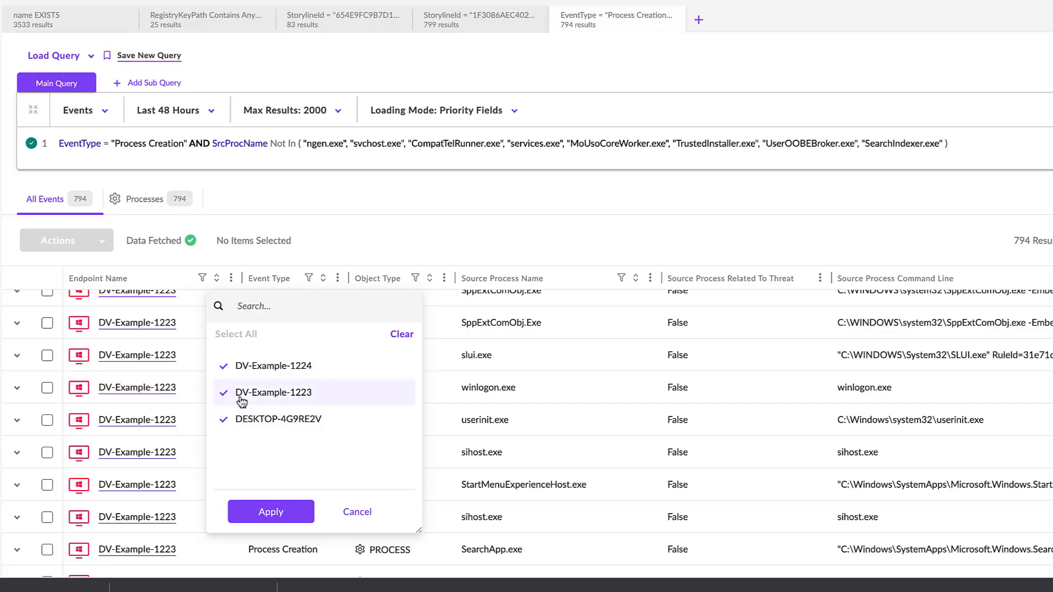
{"action": "left_click", "coordinate": [354, 512]}
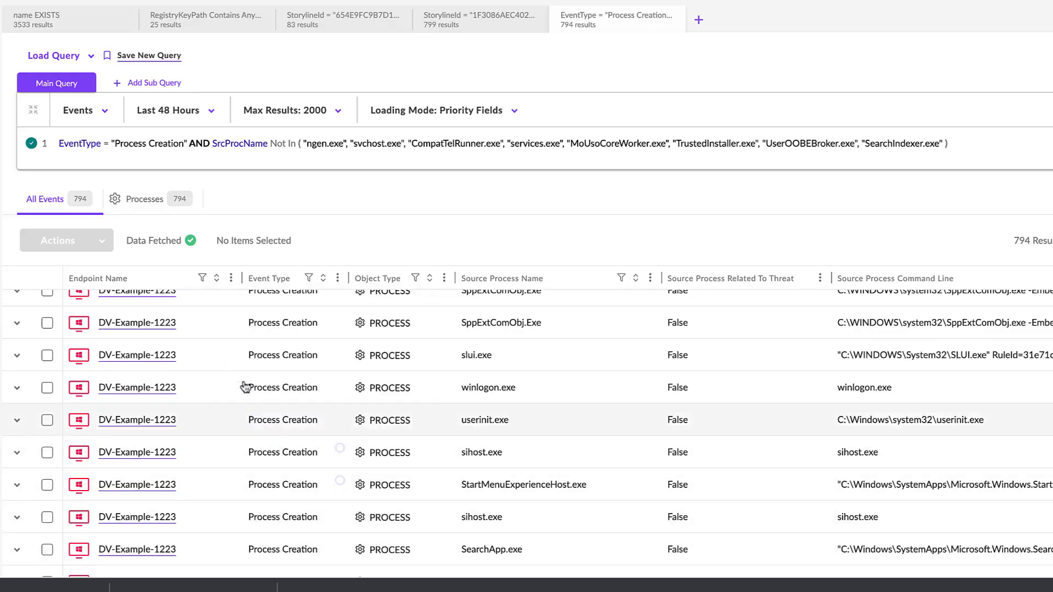
Add the endpoint name DV-Example-1223 from the results to the query as an equals condition and run it.
{"action": "left_click", "coordinate": [233, 320]}
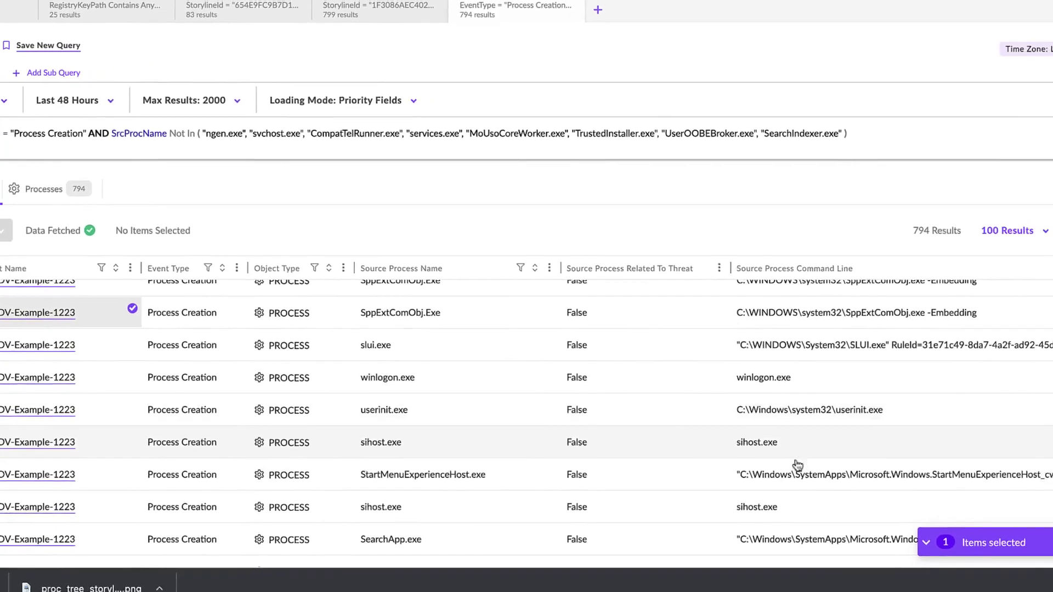
{"action": "left_click", "coordinate": [969, 528]}
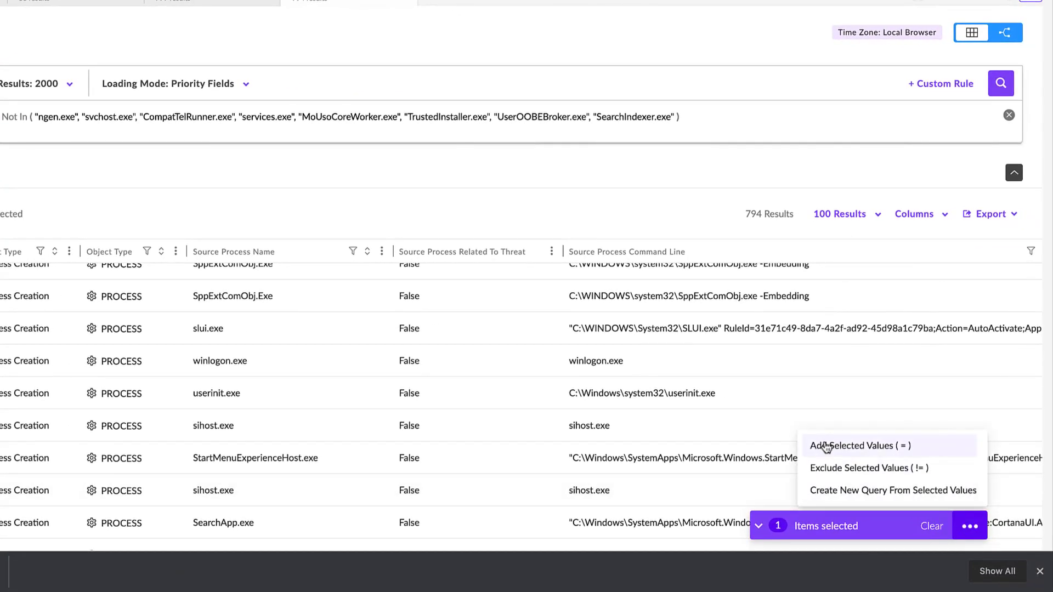
{"action": "left_click", "coordinate": [826, 446]}
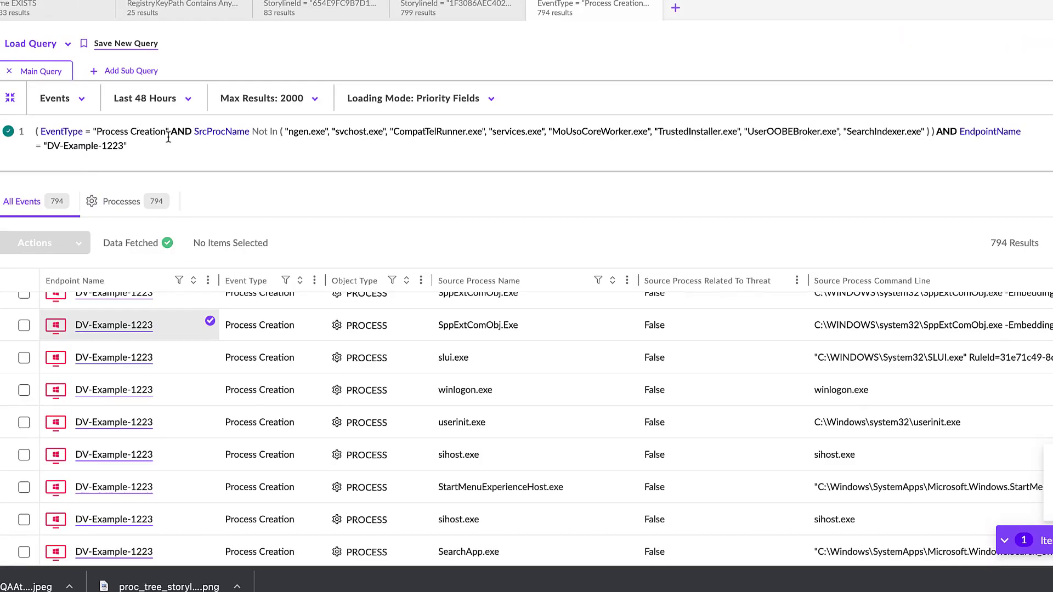
{"action": "left_click", "coordinate": [169, 138]}
{"action": "left_click", "coordinate": [873, 132]}
{"action": "key", "text": "Return"}
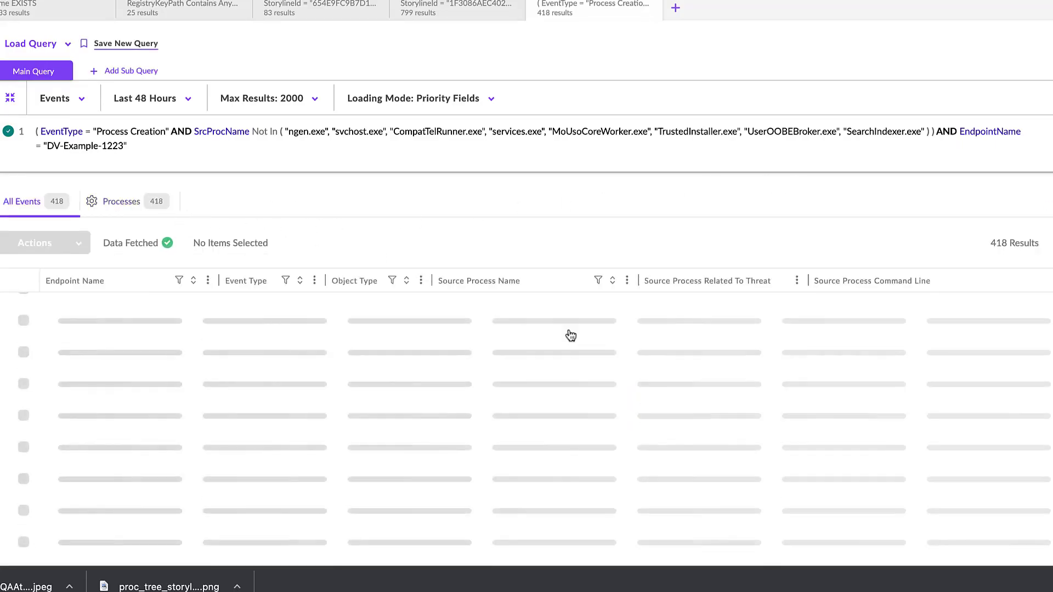
Mark one sc.exe, sihost.exe, HxTsr.exe and msedge.exe value each in the Source Process Name column.
{"action": "scroll", "coordinate": [586, 339], "scroll_direction": "down", "scroll_amount": 1}
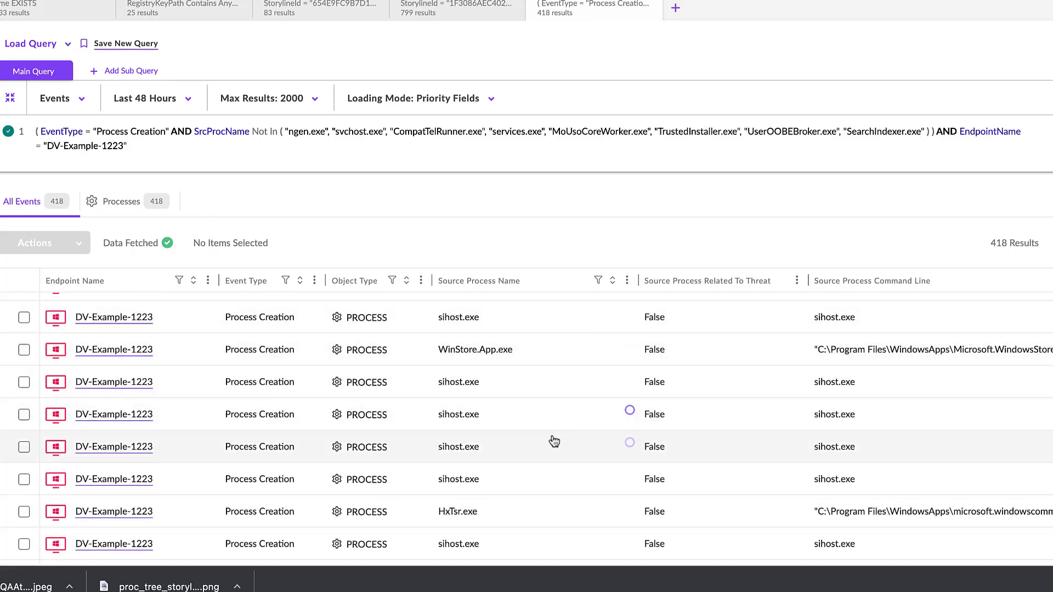
{"action": "scroll", "coordinate": [552, 439], "scroll_direction": "down", "scroll_amount": 3}
{"action": "scroll", "coordinate": [553, 441], "scroll_direction": "down", "scroll_amount": 2}
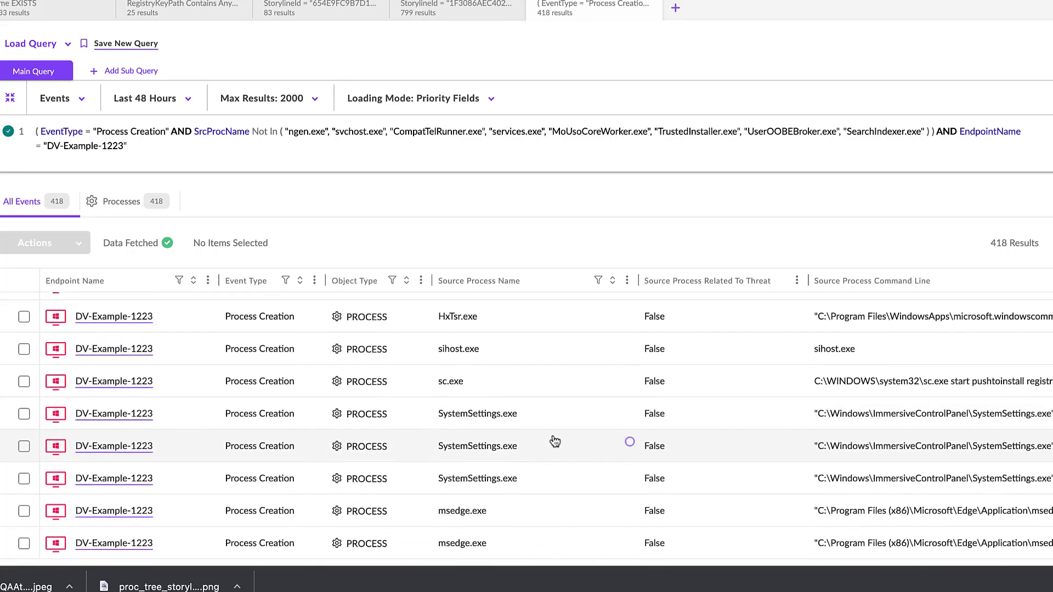
{"action": "left_click", "coordinate": [630, 379]}
{"action": "left_click", "coordinate": [630, 348]}
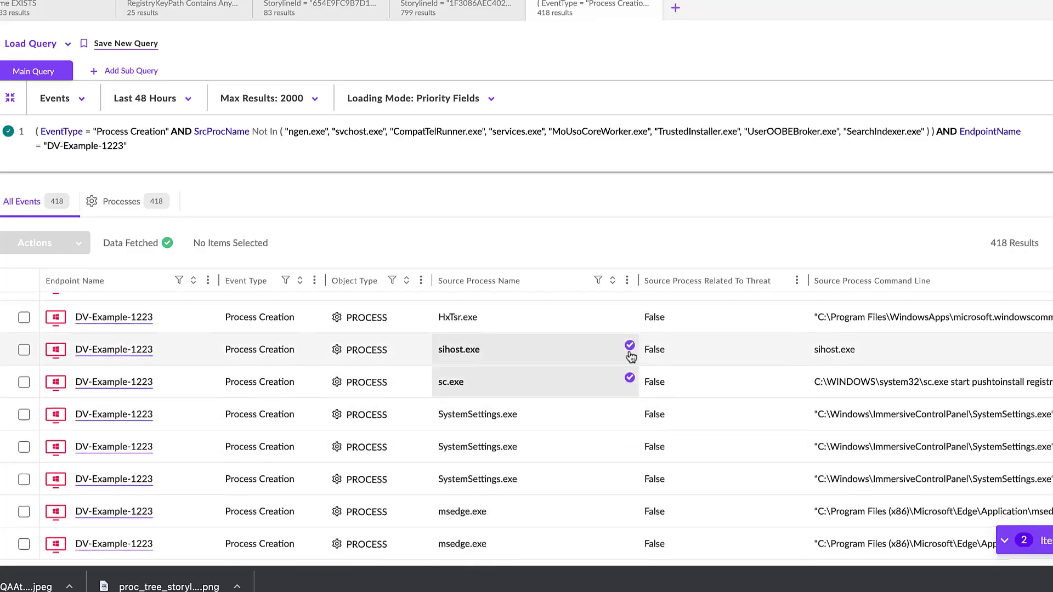
{"action": "scroll", "coordinate": [631, 356], "scroll_direction": "up", "scroll_amount": 1}
{"action": "left_click", "coordinate": [629, 360]}
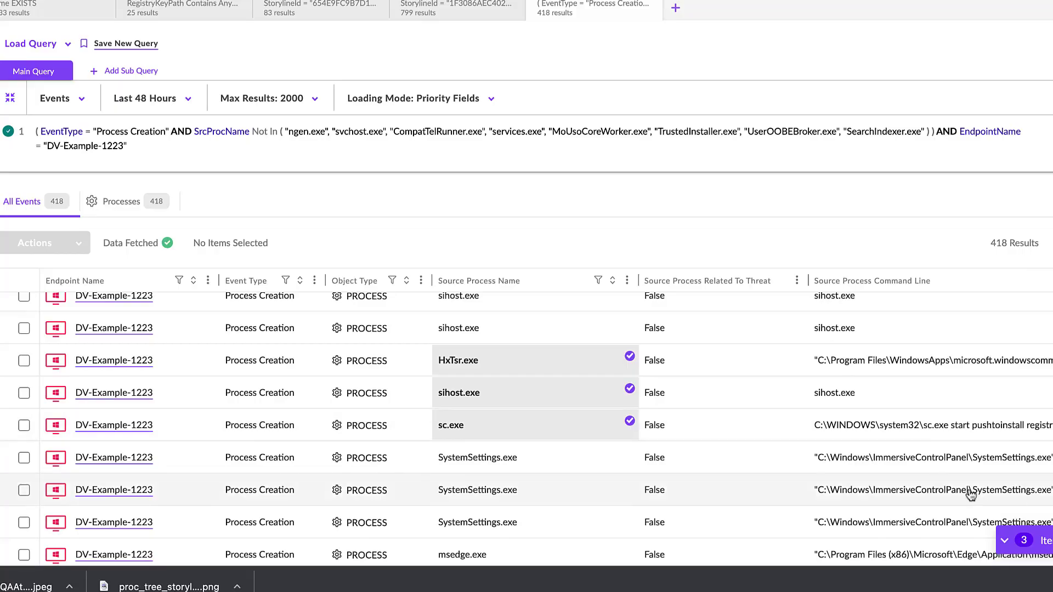
{"action": "scroll", "coordinate": [593, 468], "scroll_direction": "down", "scroll_amount": 2}
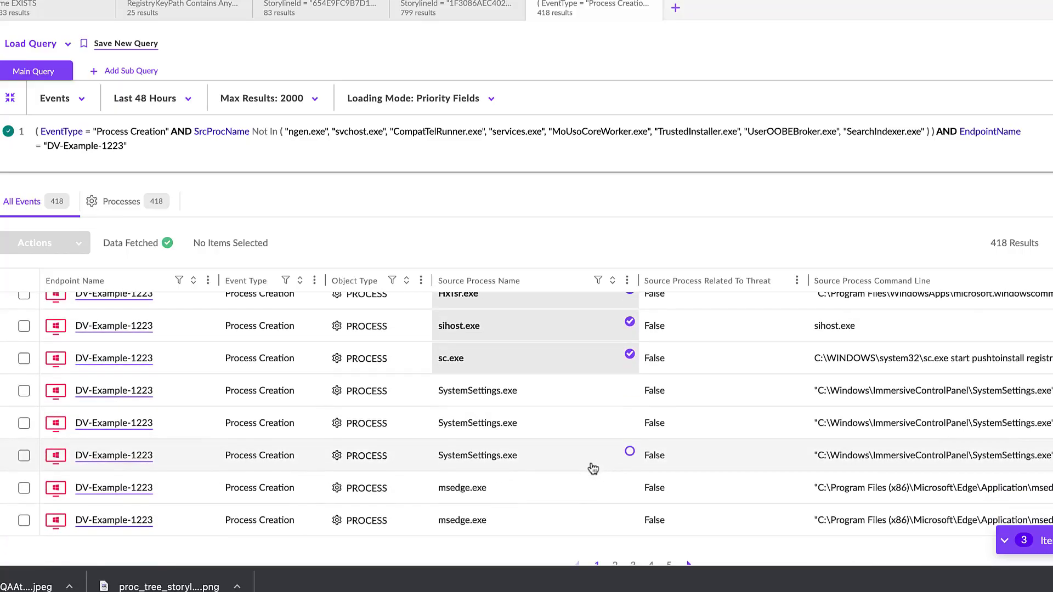
{"action": "left_click", "coordinate": [629, 486]}
Mark one GoogleUpdate.exe value and one explorer.exe value in the Source Process Name column.
{"action": "scroll", "coordinate": [636, 471], "scroll_direction": "up", "scroll_amount": 5}
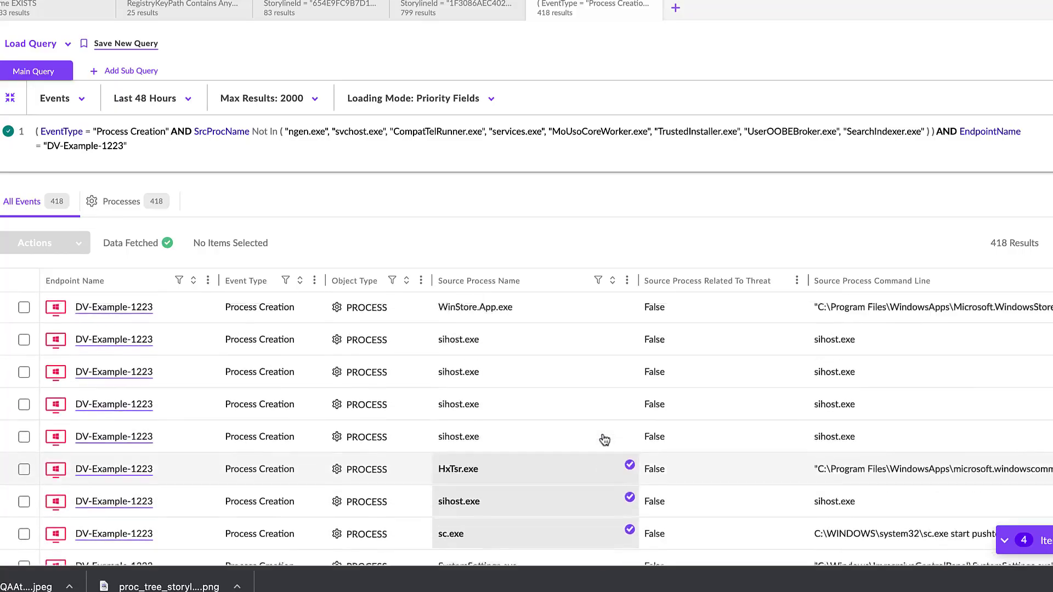
{"action": "left_click", "coordinate": [629, 376]}
{"action": "scroll", "coordinate": [571, 403], "scroll_direction": "up", "scroll_amount": 3}
{"action": "scroll", "coordinate": [572, 403], "scroll_direction": "up", "scroll_amount": 3}
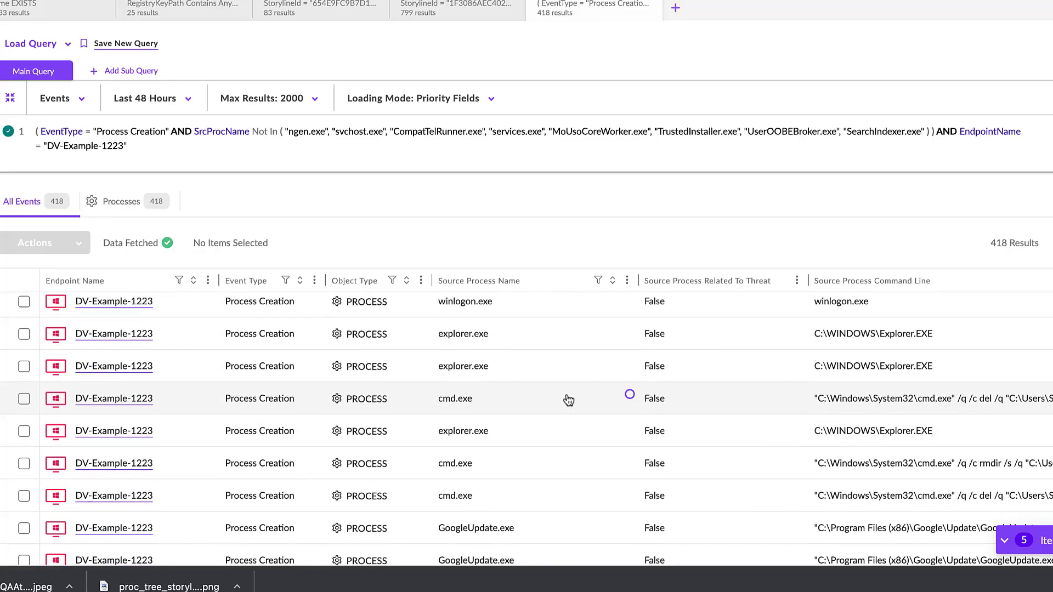
{"action": "left_click", "coordinate": [631, 364]}
Mark one winlogon.exe, one SppExtComObj.Exe and the vmtoolsd.exe value near the start of the results.
{"action": "scroll", "coordinate": [548, 411], "scroll_direction": "up", "scroll_amount": 4}
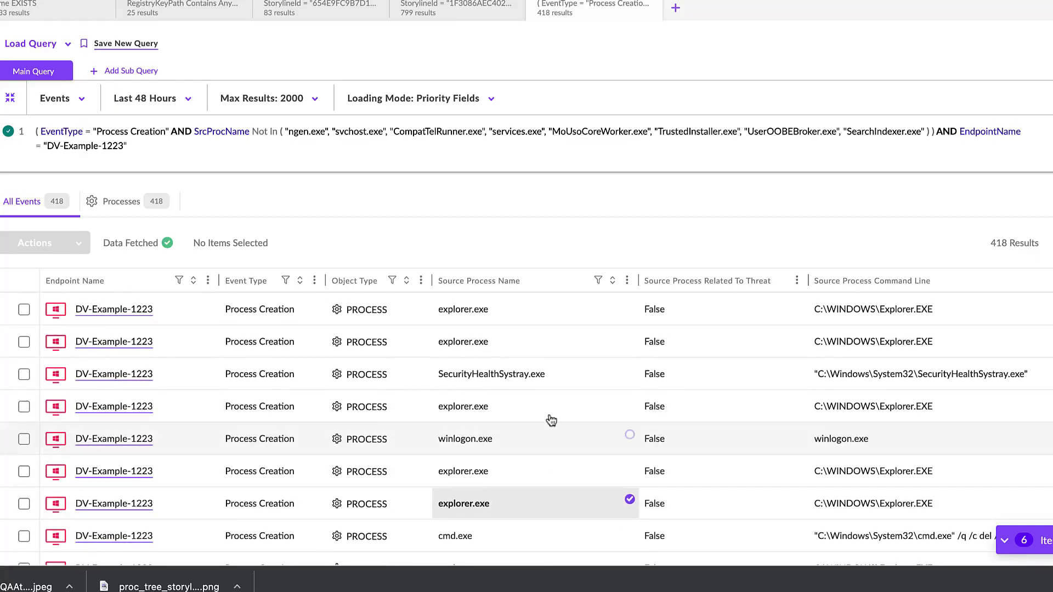
{"action": "scroll", "coordinate": [551, 421], "scroll_direction": "up", "scroll_amount": 1}
{"action": "scroll", "coordinate": [562, 422], "scroll_direction": "up", "scroll_amount": 5}
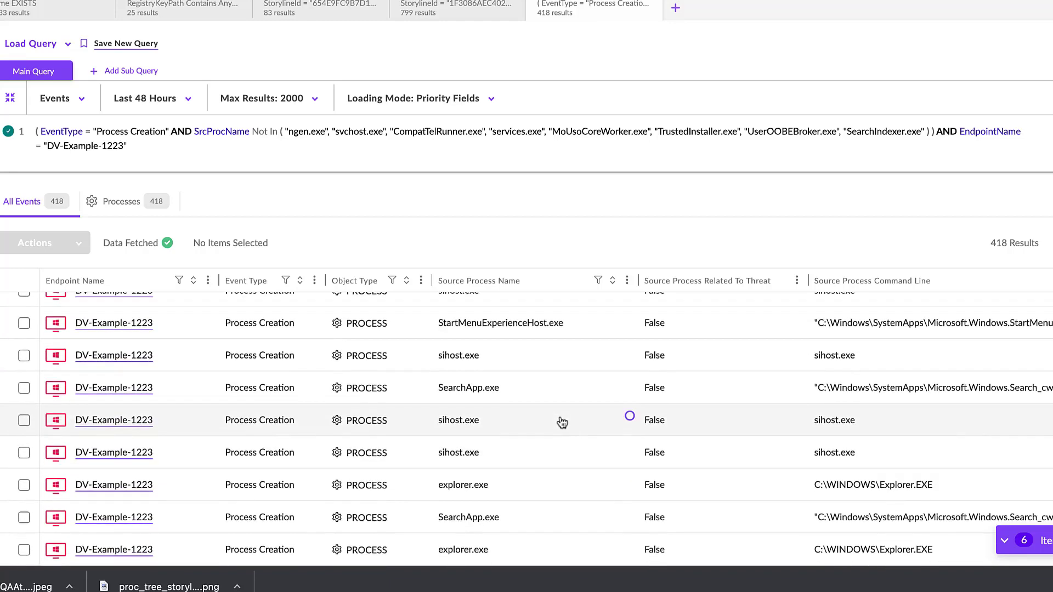
{"action": "scroll", "coordinate": [562, 422], "scroll_direction": "up", "scroll_amount": 2}
{"action": "scroll", "coordinate": [562, 422], "scroll_direction": "up", "scroll_amount": 4}
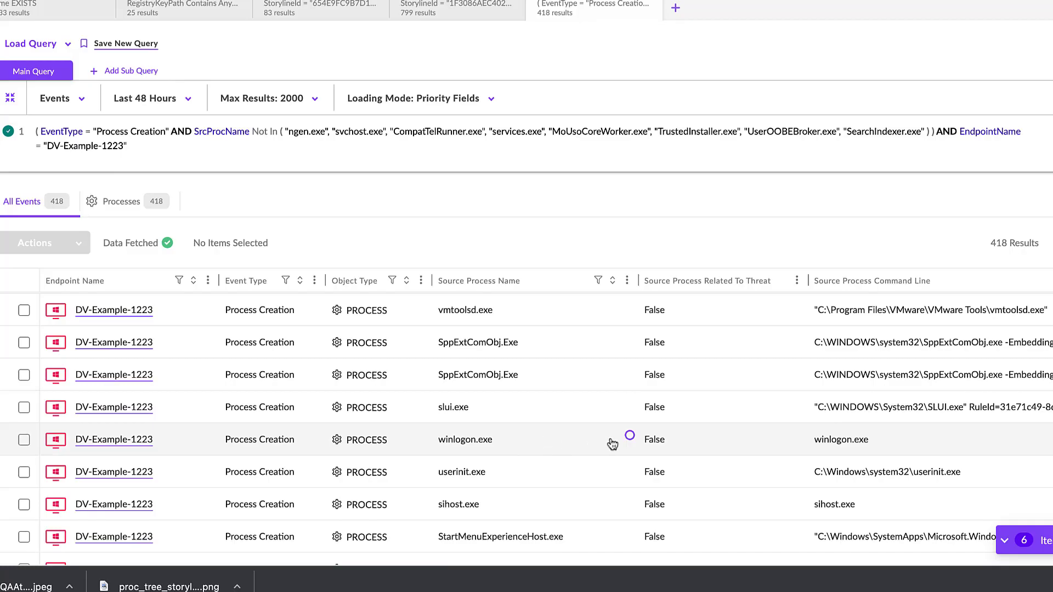
{"action": "left_click", "coordinate": [629, 439]}
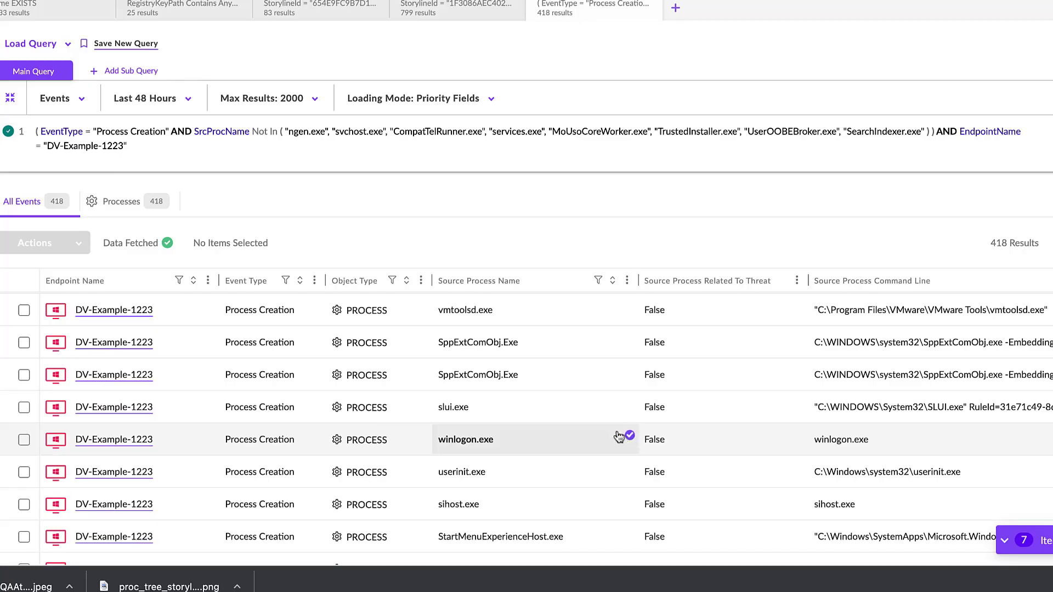
{"action": "left_click", "coordinate": [629, 373]}
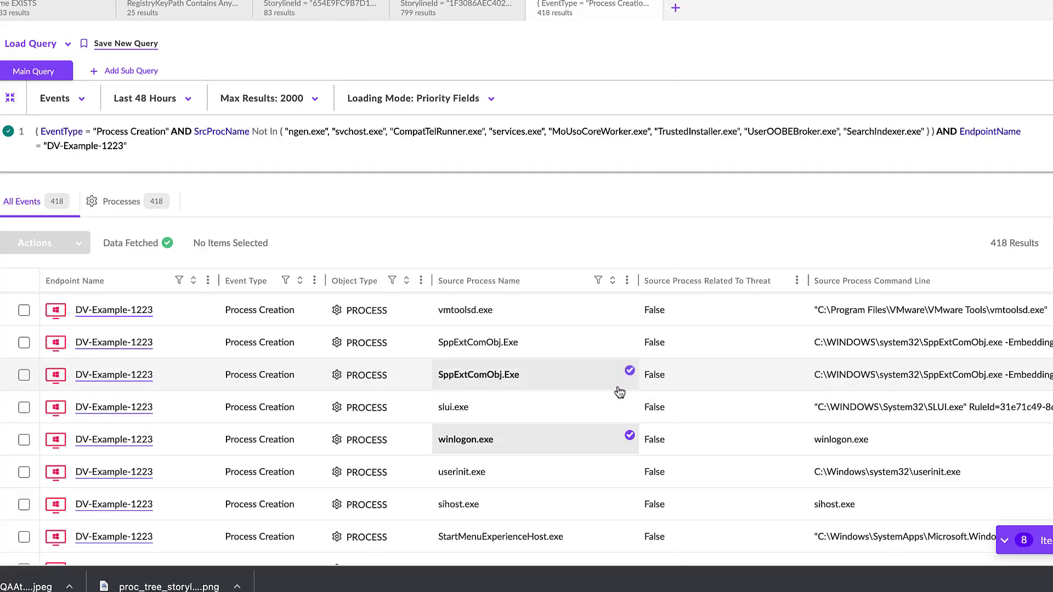
{"action": "left_click", "coordinate": [629, 306]}
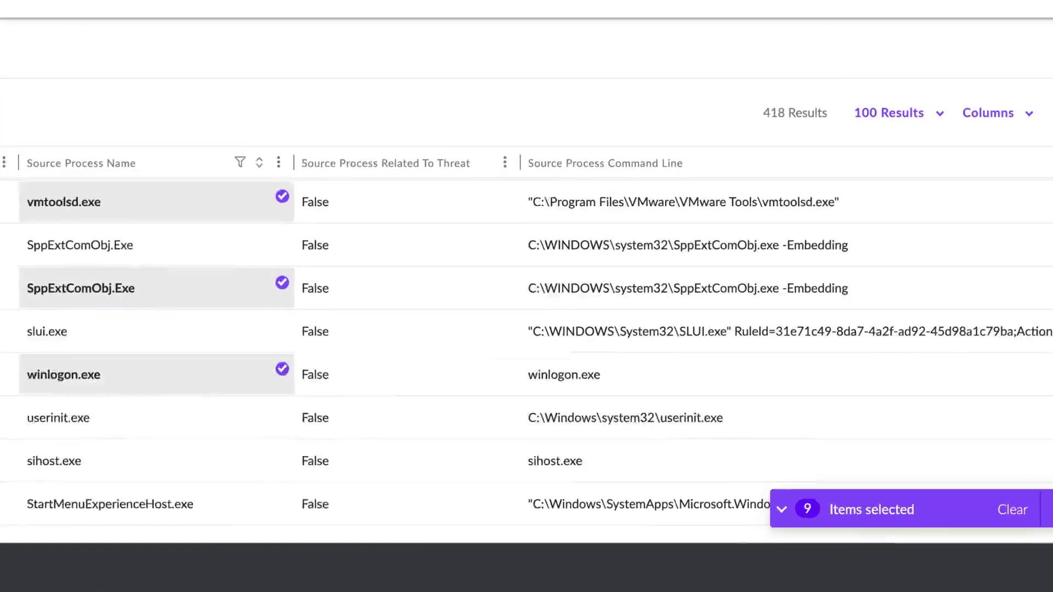
Exclude the newly marked source process names from the DV-Example-1223 query and run it.
{"action": "left_click", "coordinate": [971, 491]}
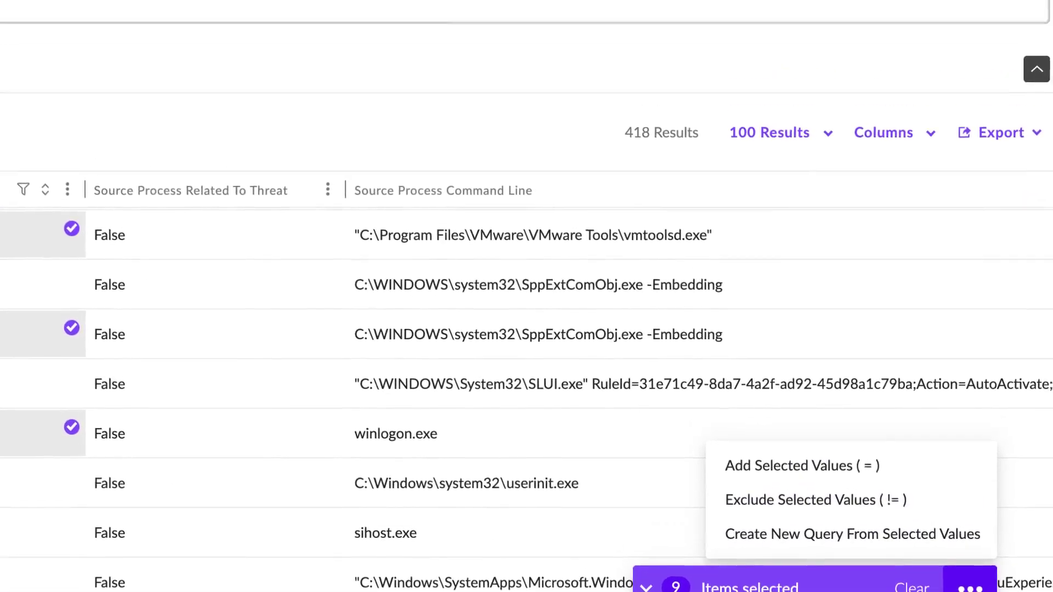
{"action": "left_click", "coordinate": [776, 406]}
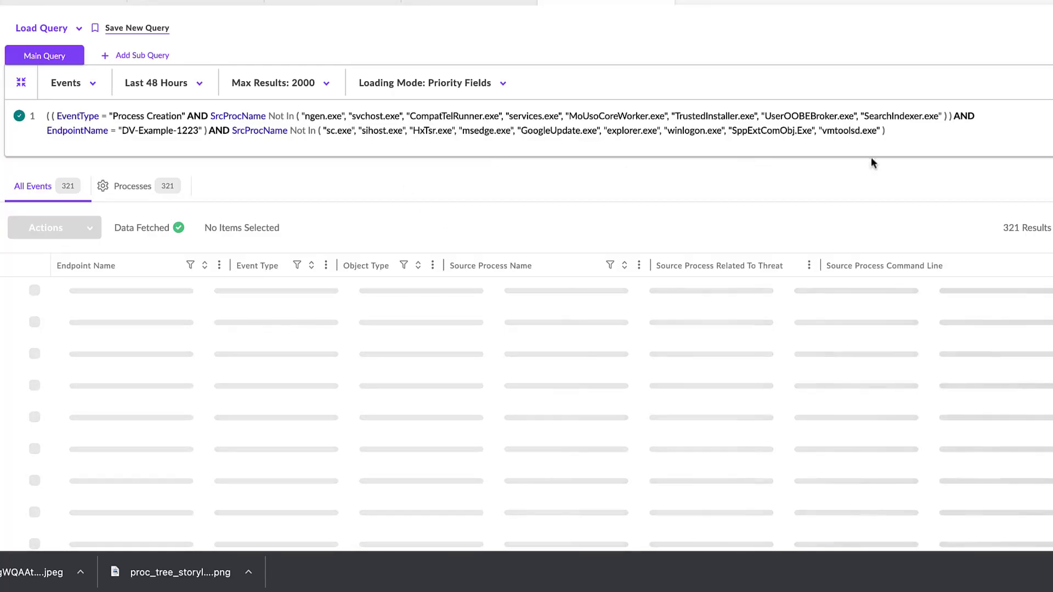
{"action": "left_click", "coordinate": [1050, 128]}
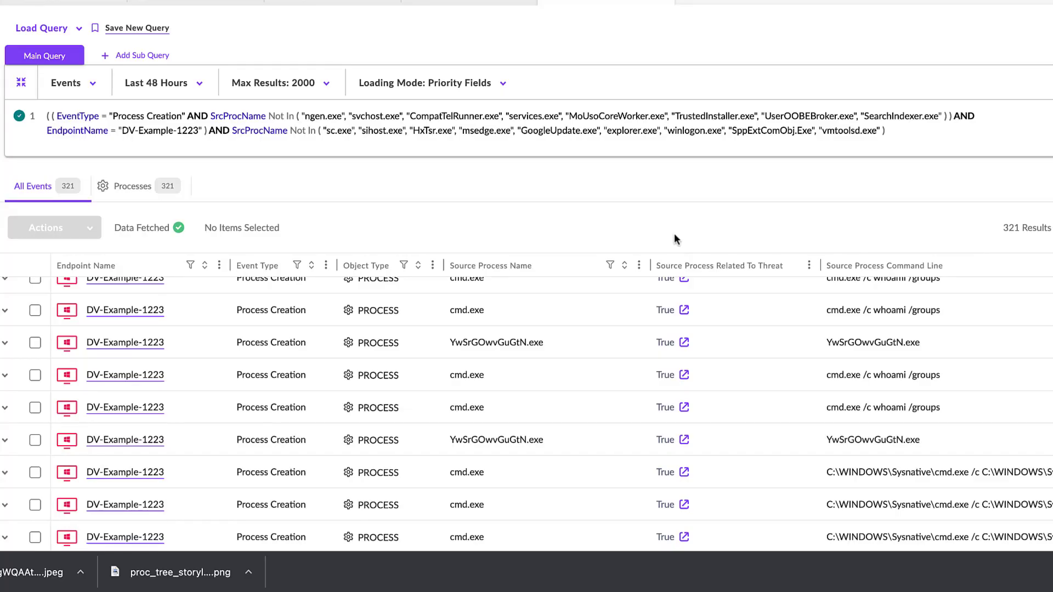
Examine the source process names, threat relation and command lines of the remaining process creation events.
{"action": "scroll", "coordinate": [639, 337], "scroll_direction": "up", "scroll_amount": 2}
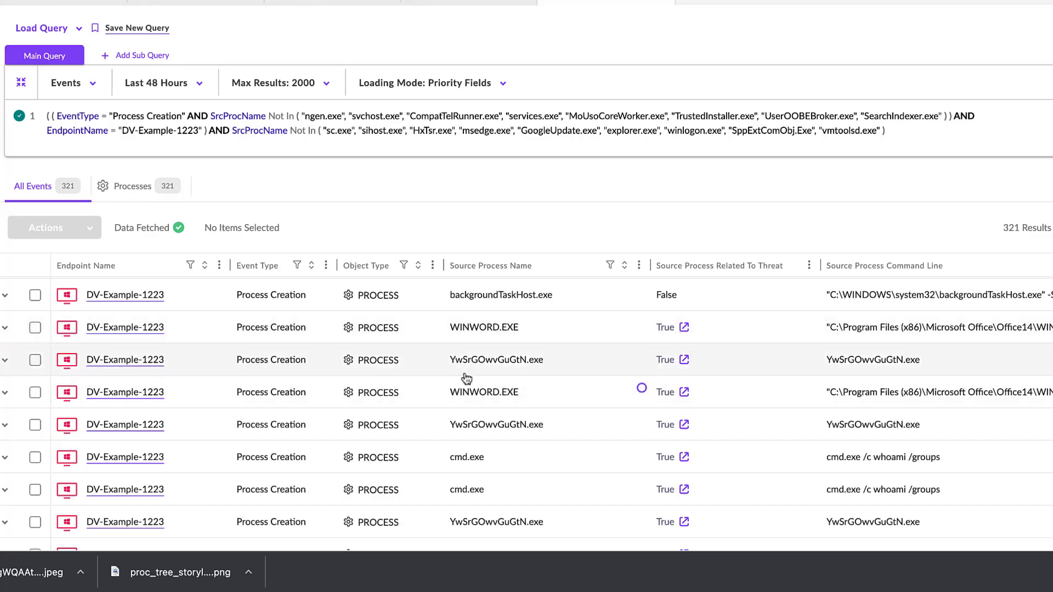
{"action": "scroll", "coordinate": [584, 373], "scroll_direction": "down", "scroll_amount": 1}
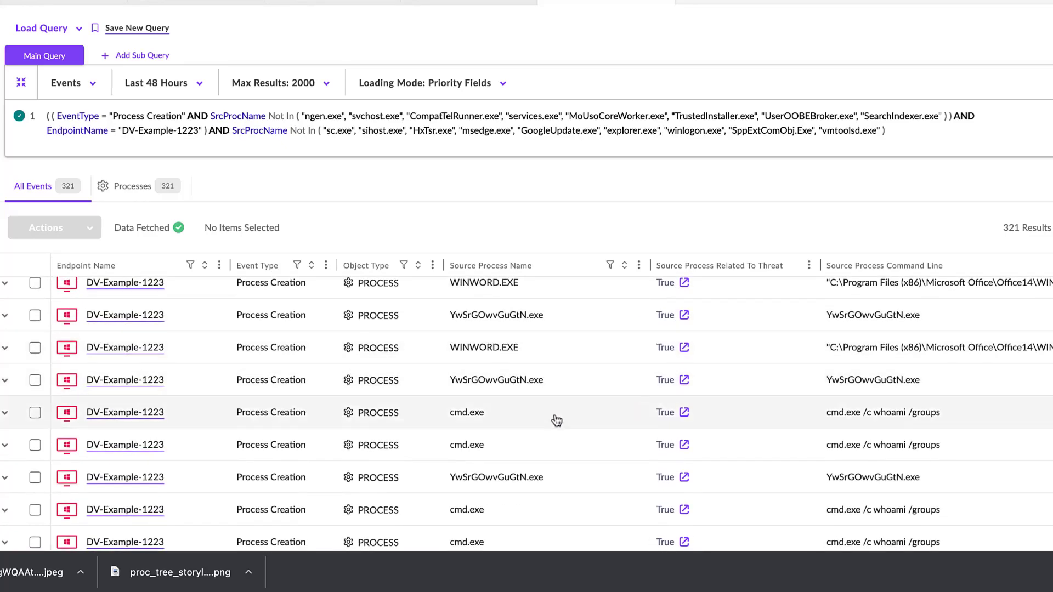
{"action": "scroll", "coordinate": [553, 422], "scroll_direction": "down", "scroll_amount": 3}
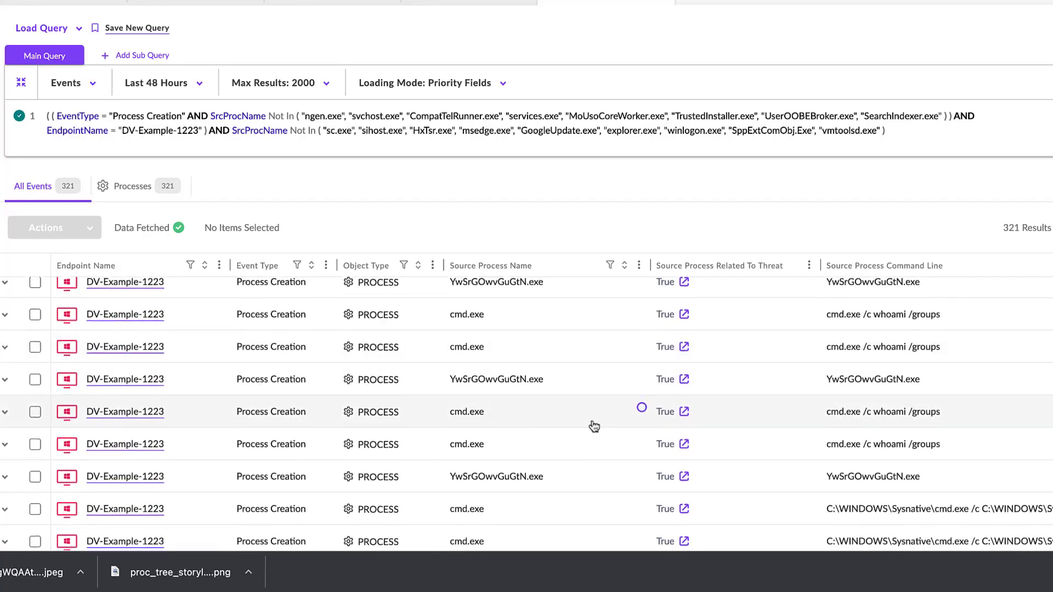
Examine the command lines and threat relation of the cmd.exe, fodhelper.exe and powershell.exe events through to the end of the first results page.
{"action": "scroll", "coordinate": [601, 411], "scroll_direction": "down", "scroll_amount": 5}
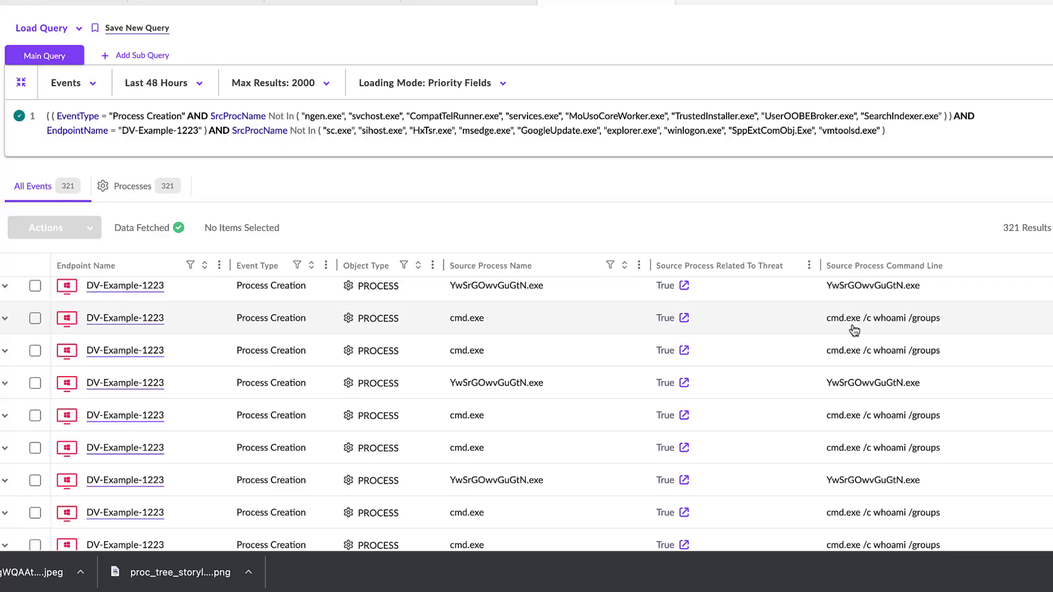
{"action": "scroll", "coordinate": [867, 337], "scroll_direction": "down", "scroll_amount": 4}
{"action": "scroll", "coordinate": [884, 418], "scroll_direction": "down", "scroll_amount": 5}
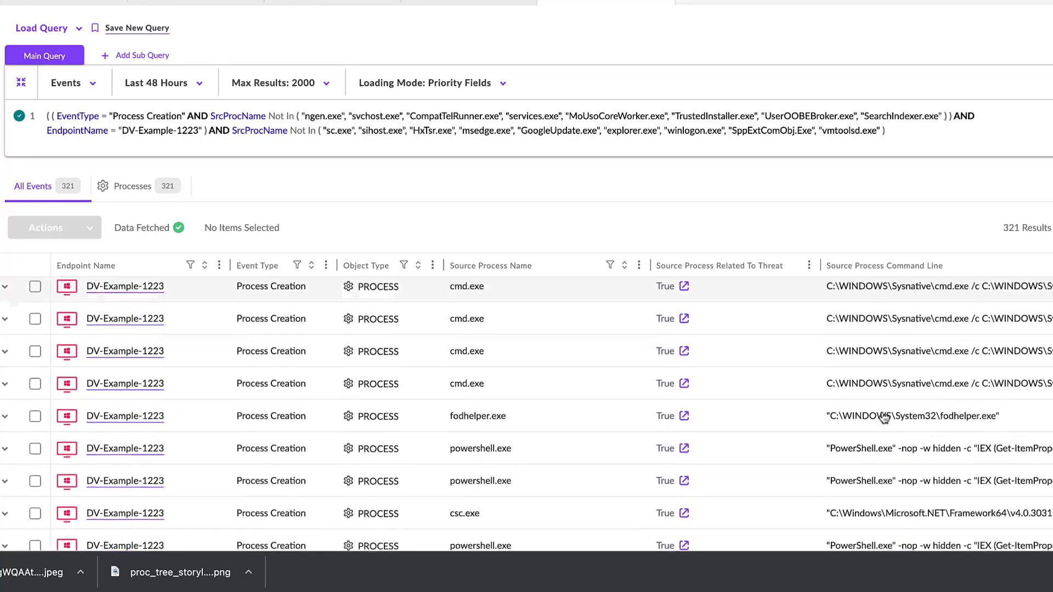
{"action": "scroll", "coordinate": [483, 307], "scroll_direction": "up", "scroll_amount": 2}
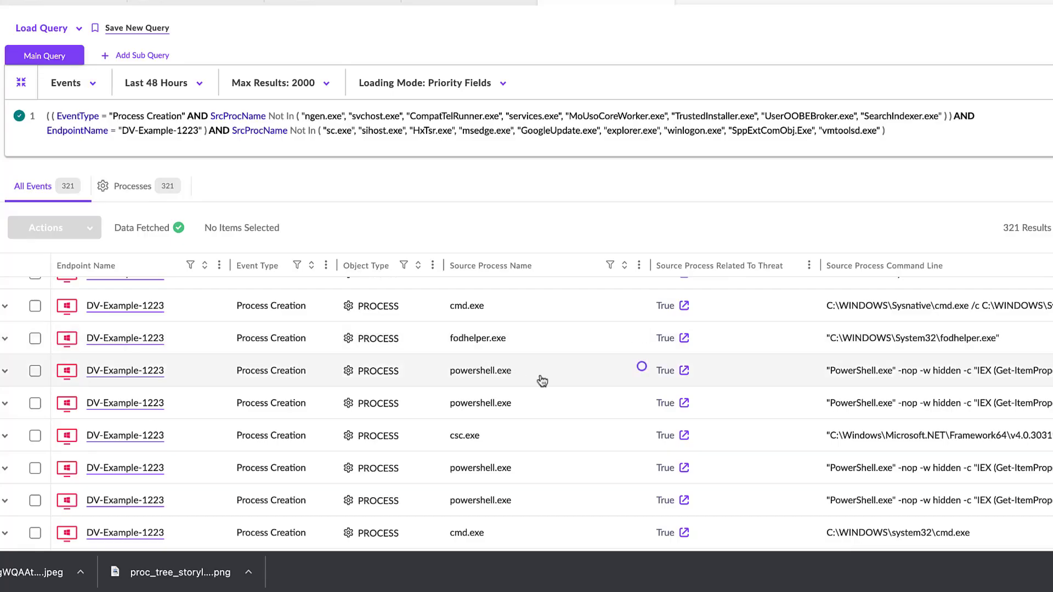
{"action": "scroll", "coordinate": [910, 381], "scroll_direction": "right", "scroll_amount": 2}
{"action": "scroll", "coordinate": [916, 379], "scroll_direction": "right", "scroll_amount": 3}
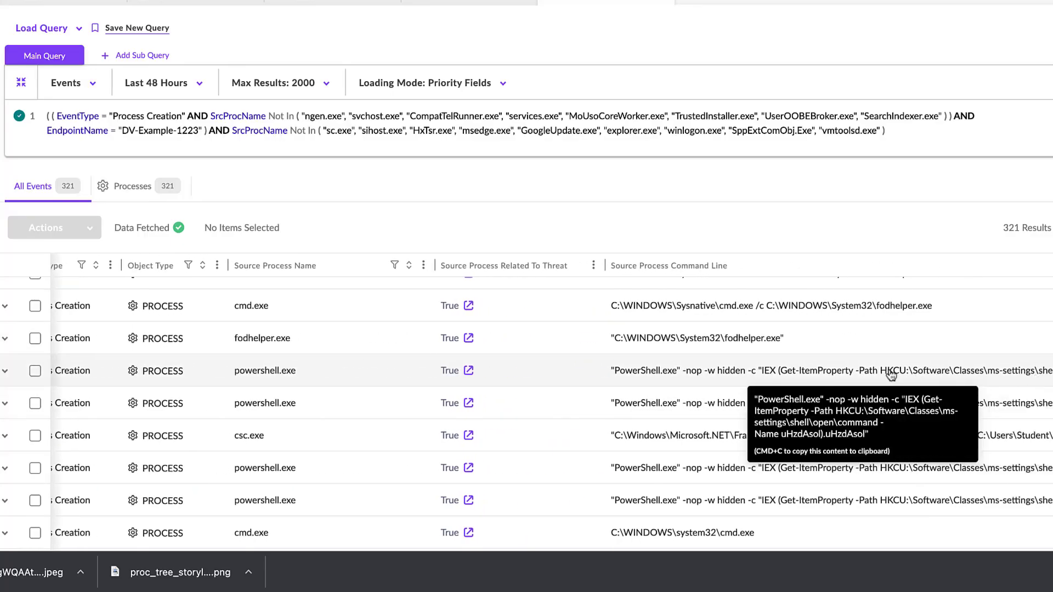
{"action": "scroll", "coordinate": [548, 414], "scroll_direction": "down", "scroll_amount": 5}
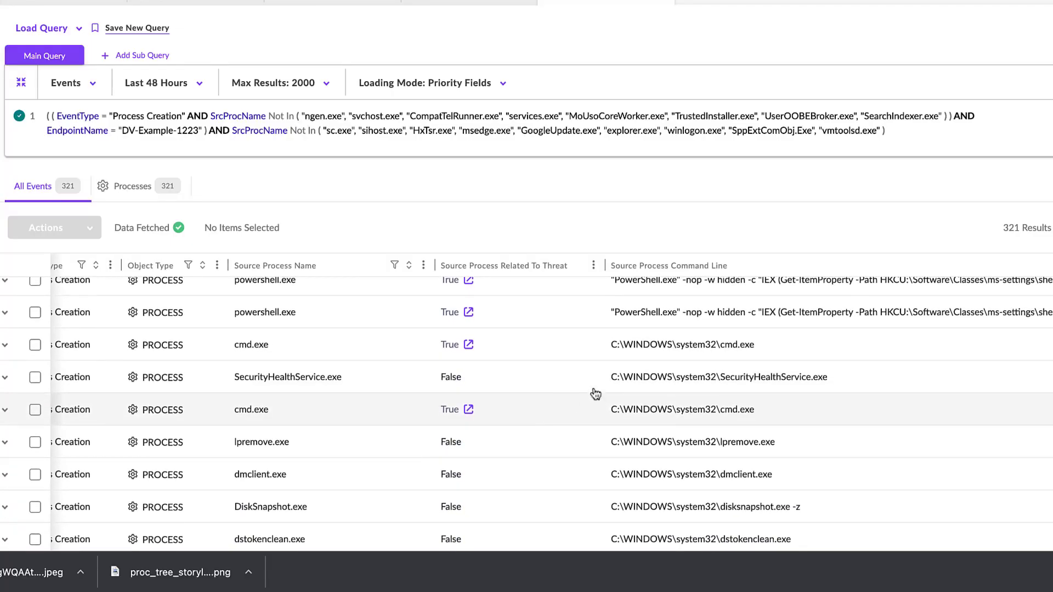
{"action": "scroll", "coordinate": [548, 384], "scroll_direction": "down", "scroll_amount": 10}
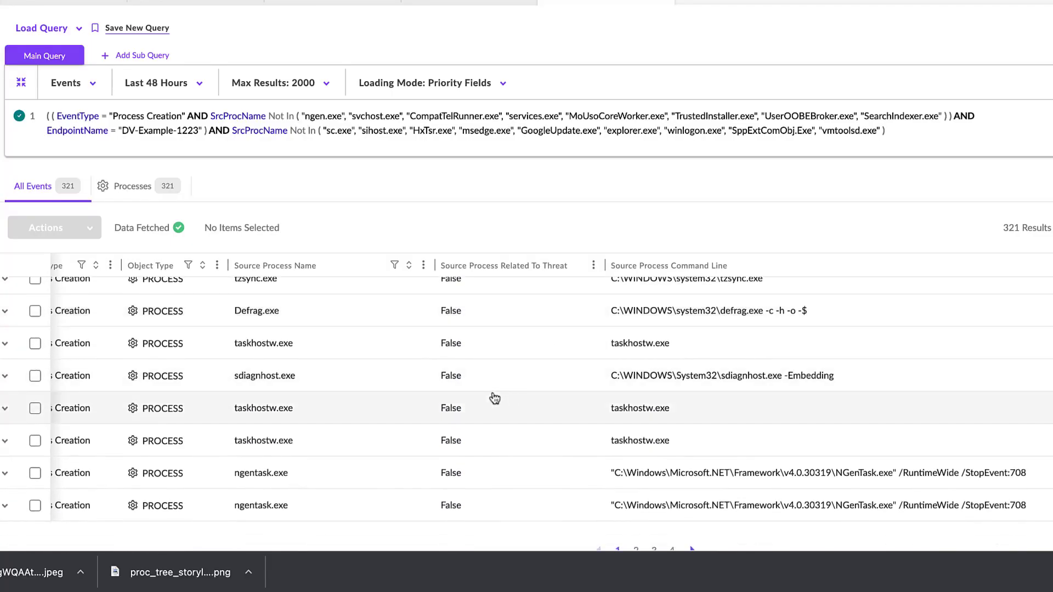
Review the process sequence back from the PowerShell events to the earliest WINWORD.EXE and YwSrGOwvGuGtN.exe events.
{"action": "scroll", "coordinate": [466, 392], "scroll_direction": "up", "scroll_amount": 7}
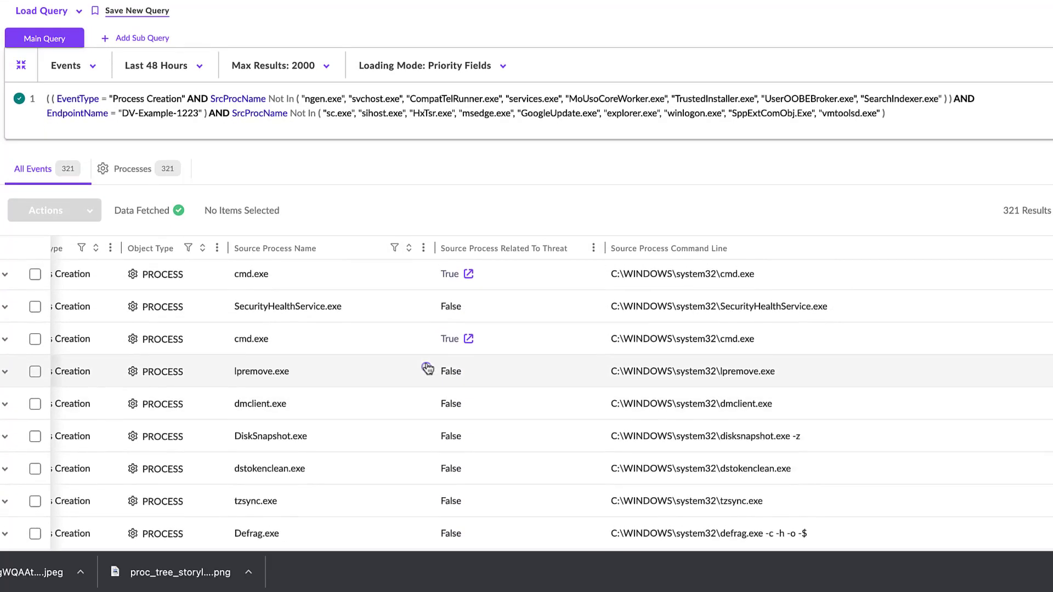
{"action": "scroll", "coordinate": [427, 369], "scroll_direction": "up", "scroll_amount": 6}
{"action": "scroll", "coordinate": [426, 368], "scroll_direction": "up", "scroll_amount": 1}
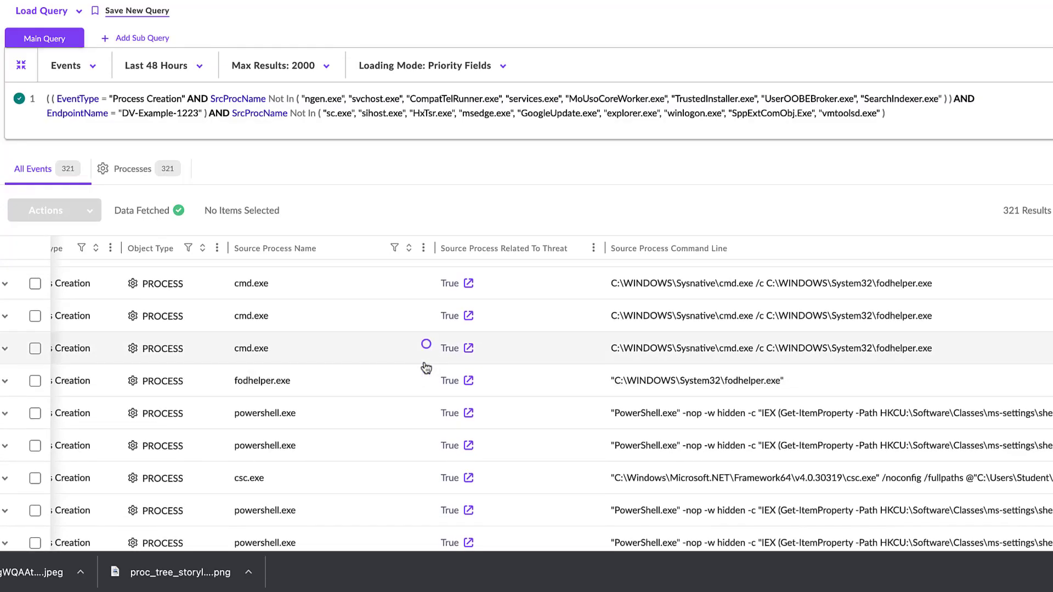
{"action": "scroll", "coordinate": [426, 366], "scroll_direction": "left", "scroll_amount": 5}
{"action": "scroll", "coordinate": [430, 364], "scroll_direction": "up", "scroll_amount": 5}
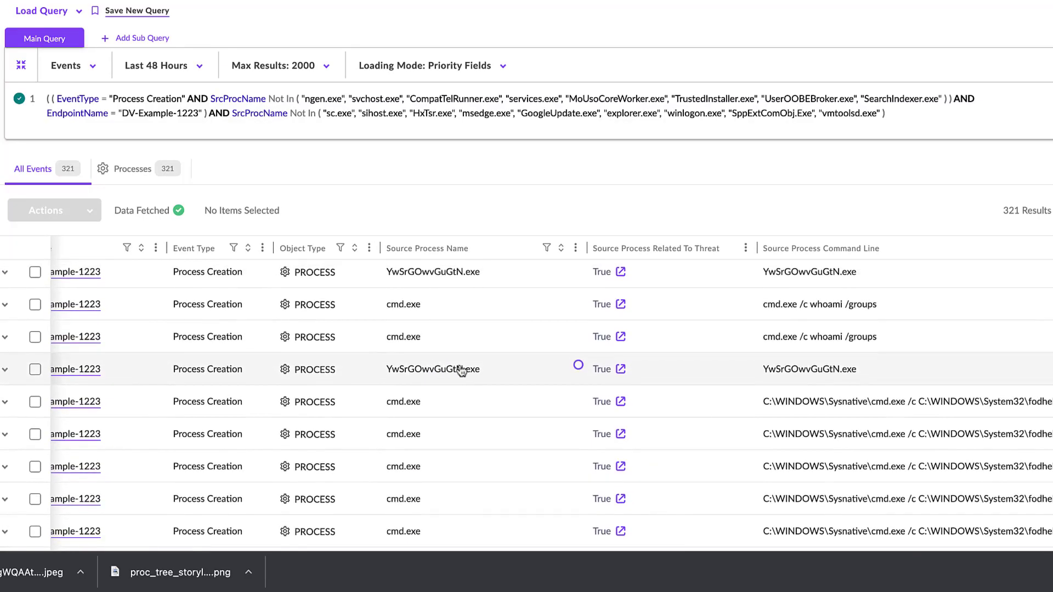
{"action": "scroll", "coordinate": [463, 370], "scroll_direction": "up", "scroll_amount": 2}
{"action": "scroll", "coordinate": [471, 371], "scroll_direction": "down", "scroll_amount": 4}
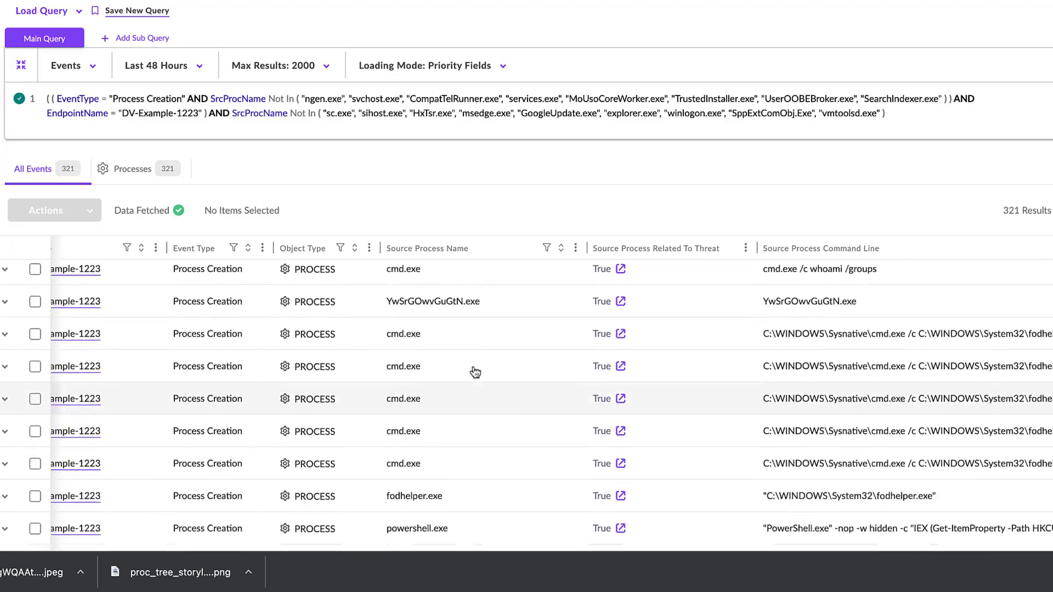
{"action": "scroll", "coordinate": [475, 372], "scroll_direction": "up", "scroll_amount": 2}
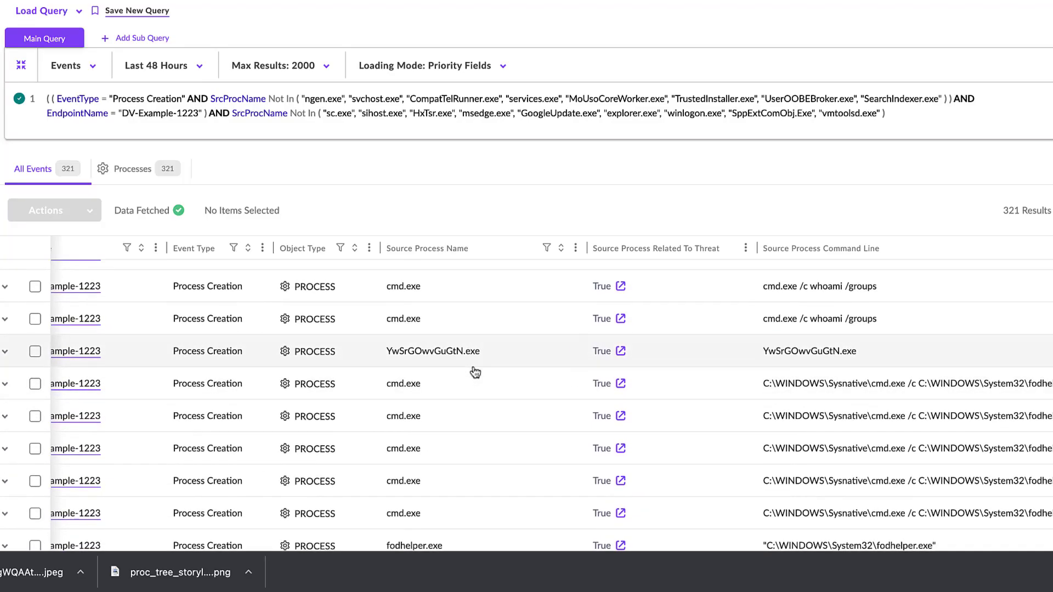
{"action": "scroll", "coordinate": [490, 353], "scroll_direction": "up", "scroll_amount": 3}
{"action": "scroll", "coordinate": [491, 356], "scroll_direction": "left", "scroll_amount": 2}
{"action": "scroll", "coordinate": [492, 360], "scroll_direction": "up", "scroll_amount": 2}
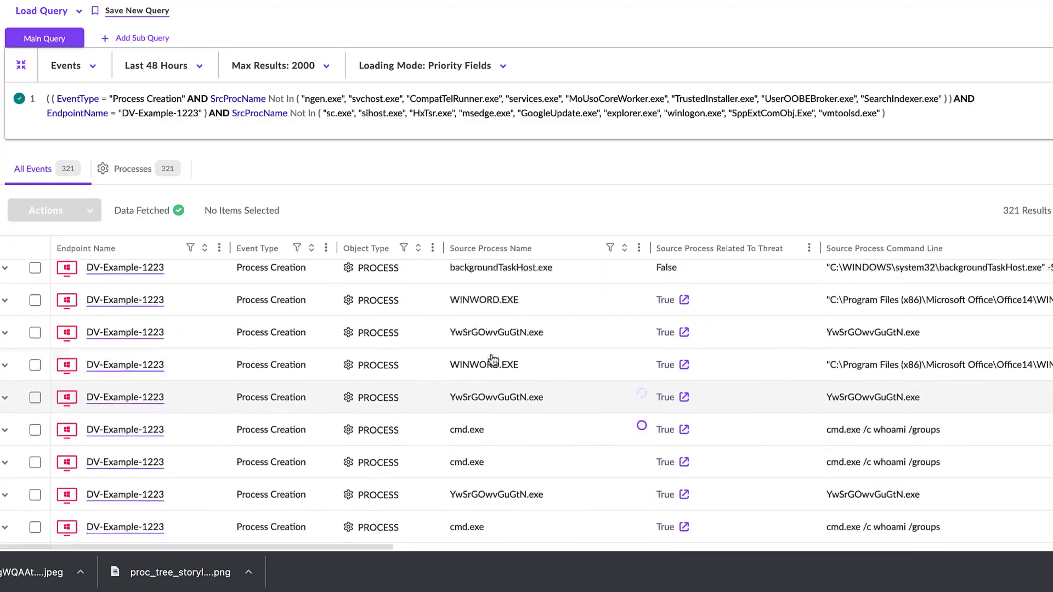
{"action": "scroll", "coordinate": [493, 360], "scroll_direction": "up", "scroll_amount": 1}
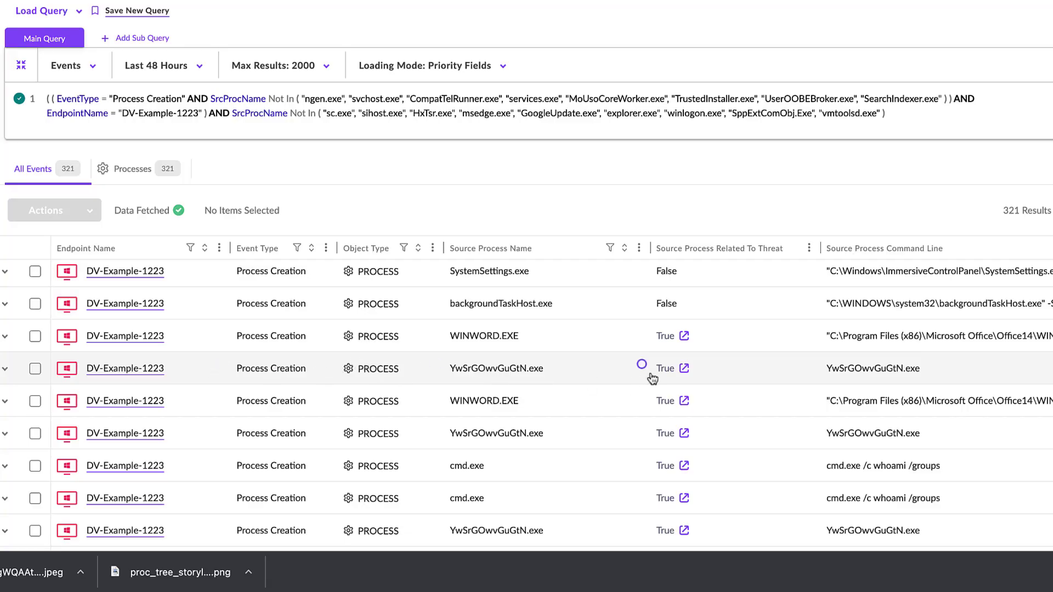
Open a new query from the first YwSrGOwvGuGtN.exe event's StoryLine ID, change it to StorylineId = "E20A534D2FC9A86E" and run it.
{"action": "scroll", "coordinate": [755, 378], "scroll_direction": "right", "scroll_amount": 2}
{"action": "scroll", "coordinate": [755, 378], "scroll_direction": "right", "scroll_amount": 10}
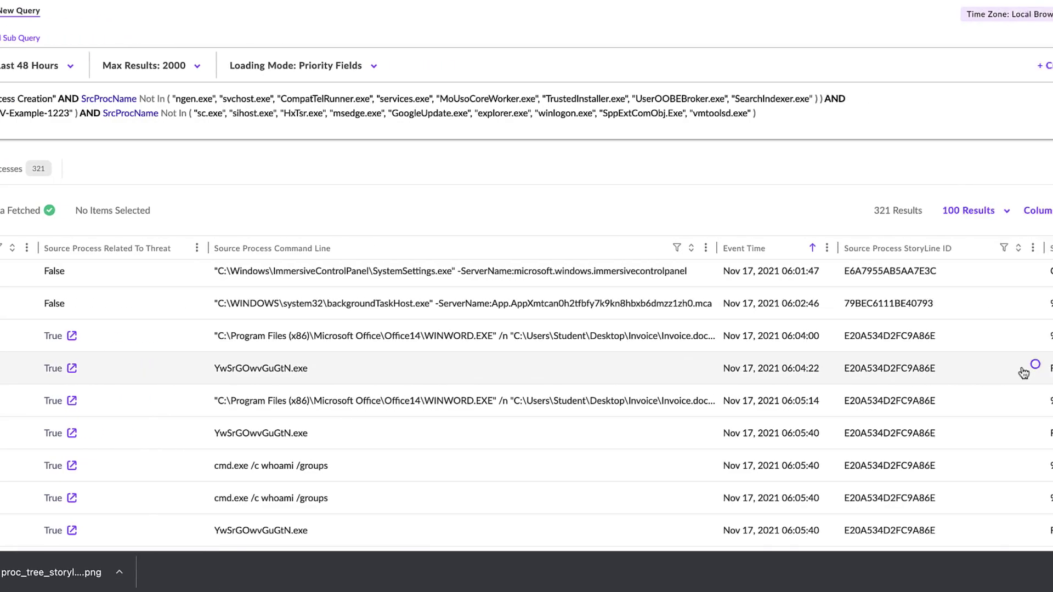
{"action": "left_click", "coordinate": [906, 366]}
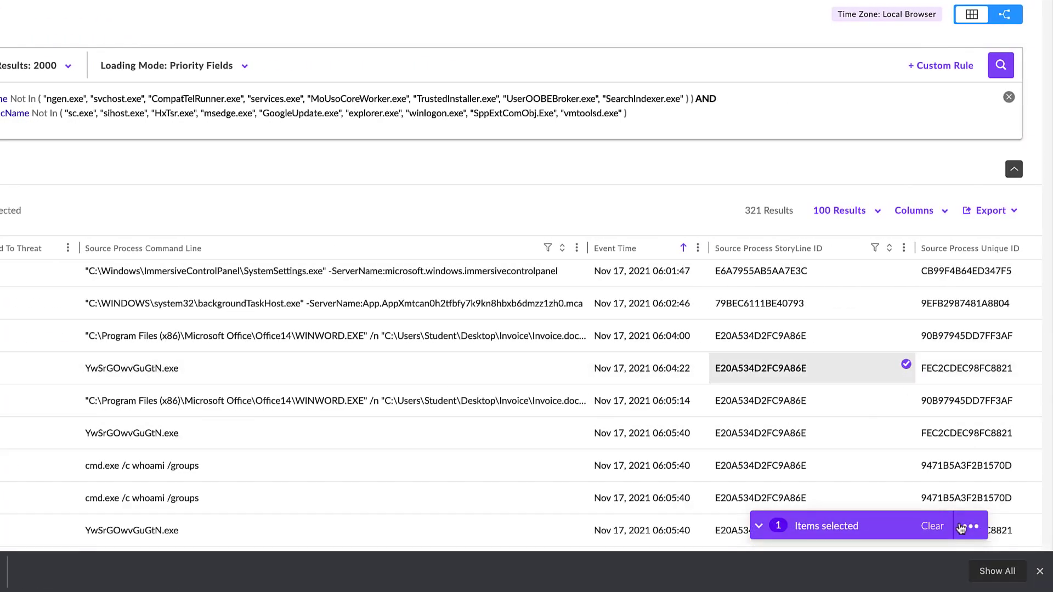
{"action": "left_click", "coordinate": [969, 527]}
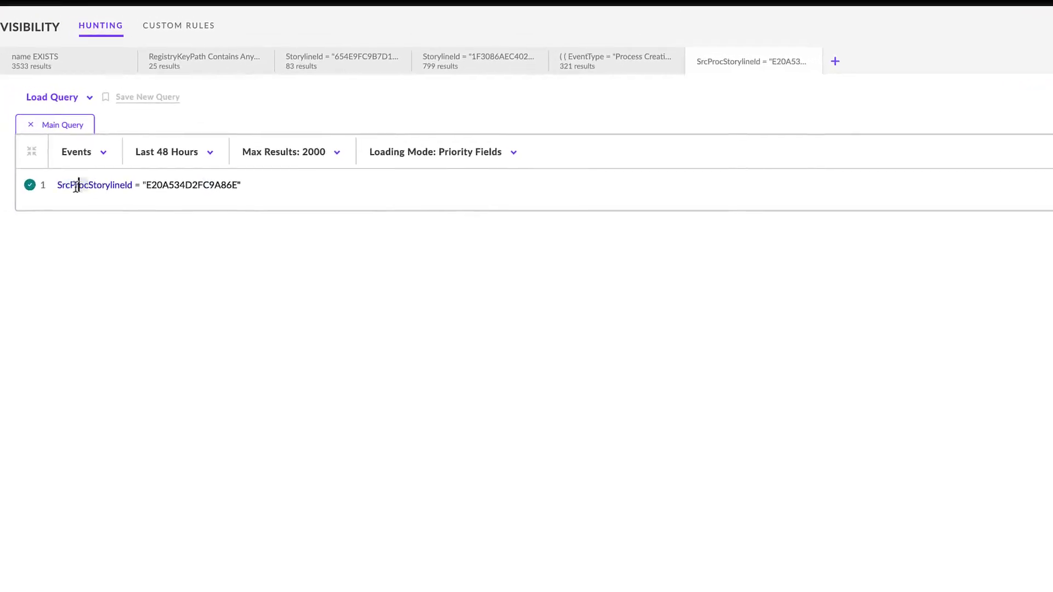
{"action": "key", "text": "BackSpace"}
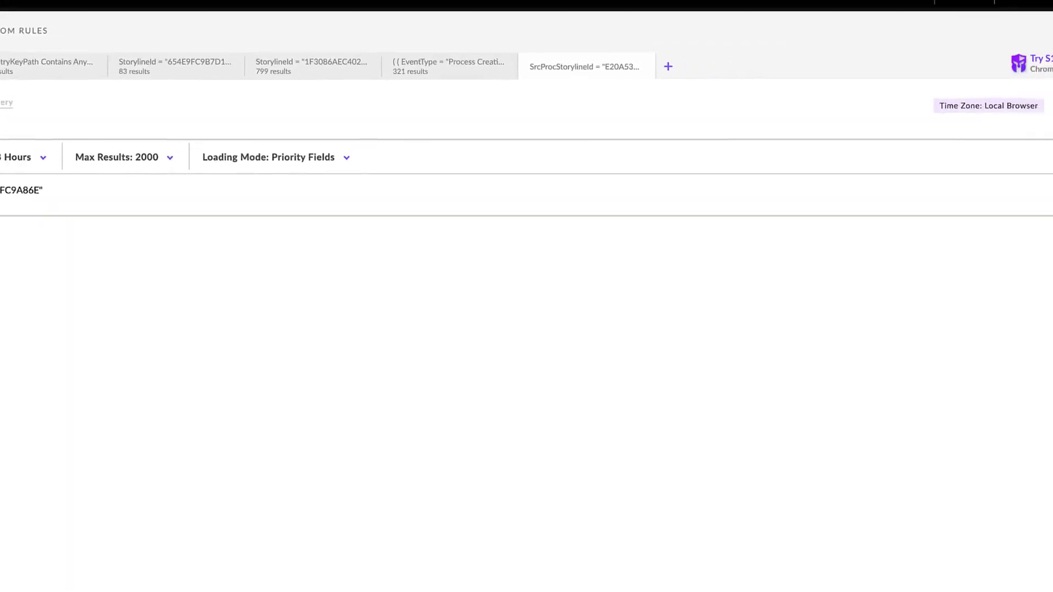
{"action": "key", "text": "Return"}
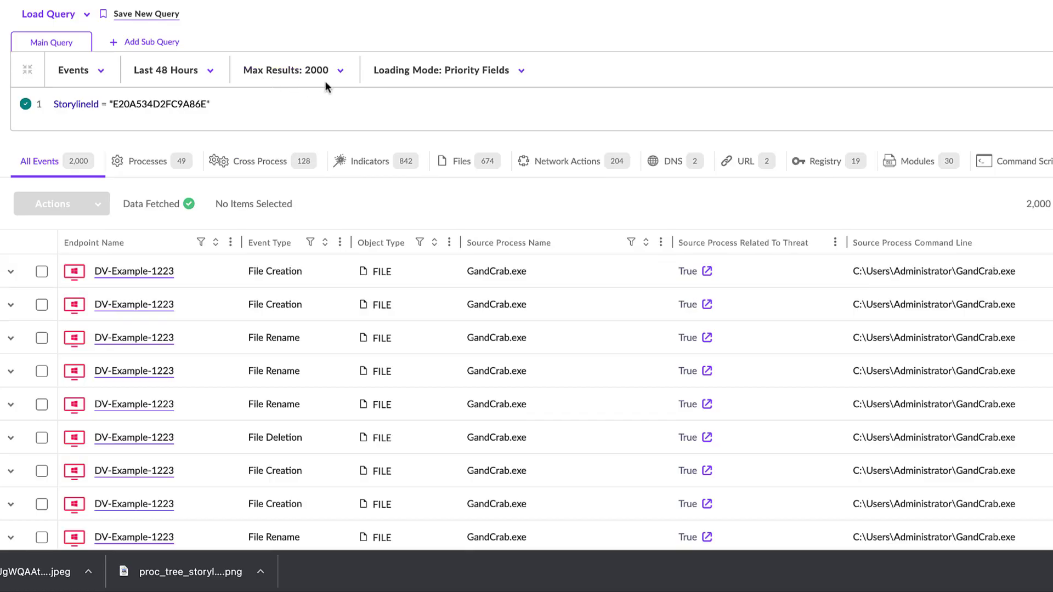
Raise the storyline query's maximum results to 20,000 and run it again.
{"action": "left_click", "coordinate": [340, 71]}
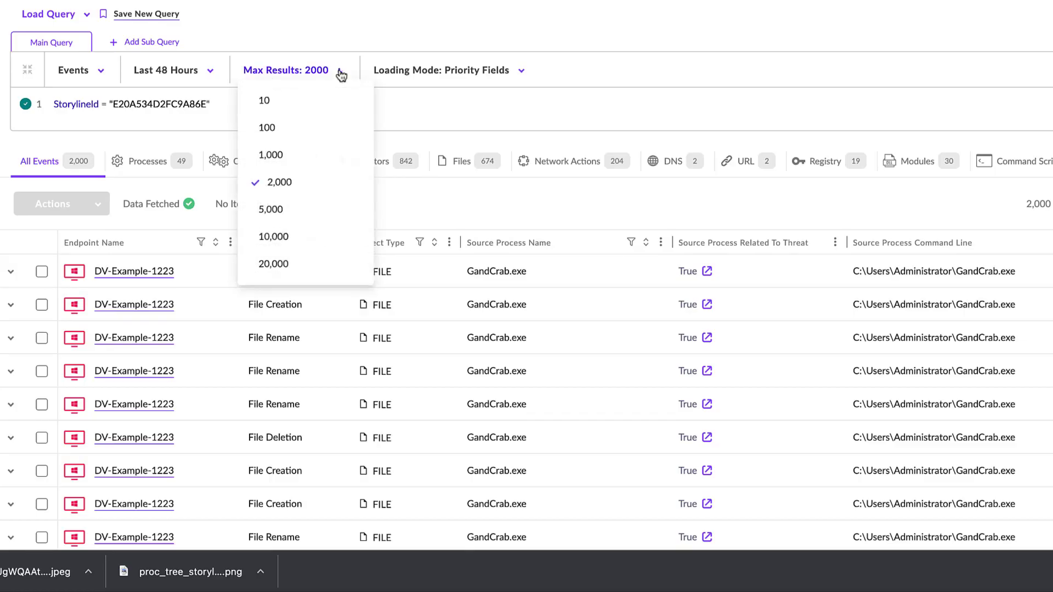
{"action": "left_click", "coordinate": [289, 268]}
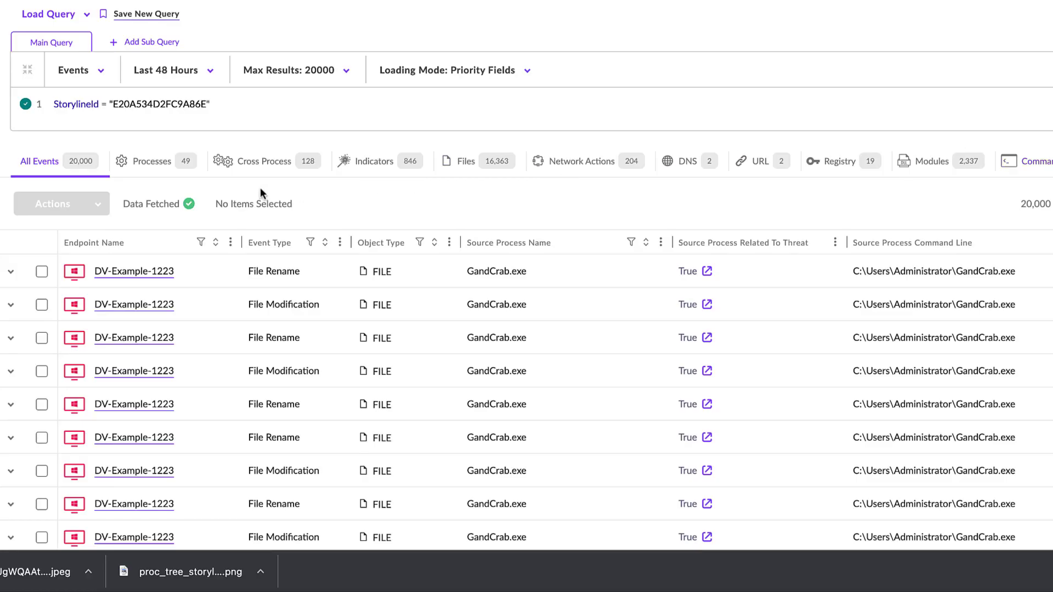
{"action": "left_click", "coordinate": [74, 110]}
{"action": "scroll", "coordinate": [309, 249], "scroll_direction": "right", "scroll_amount": 1}
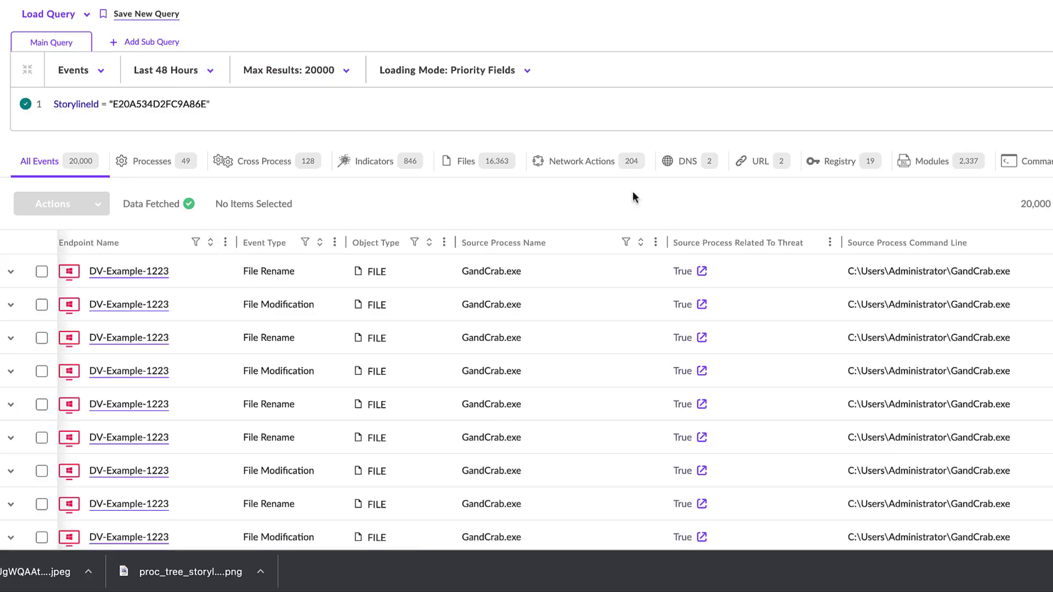
{"action": "scroll", "coordinate": [761, 198], "scroll_direction": "down", "scroll_amount": 1}
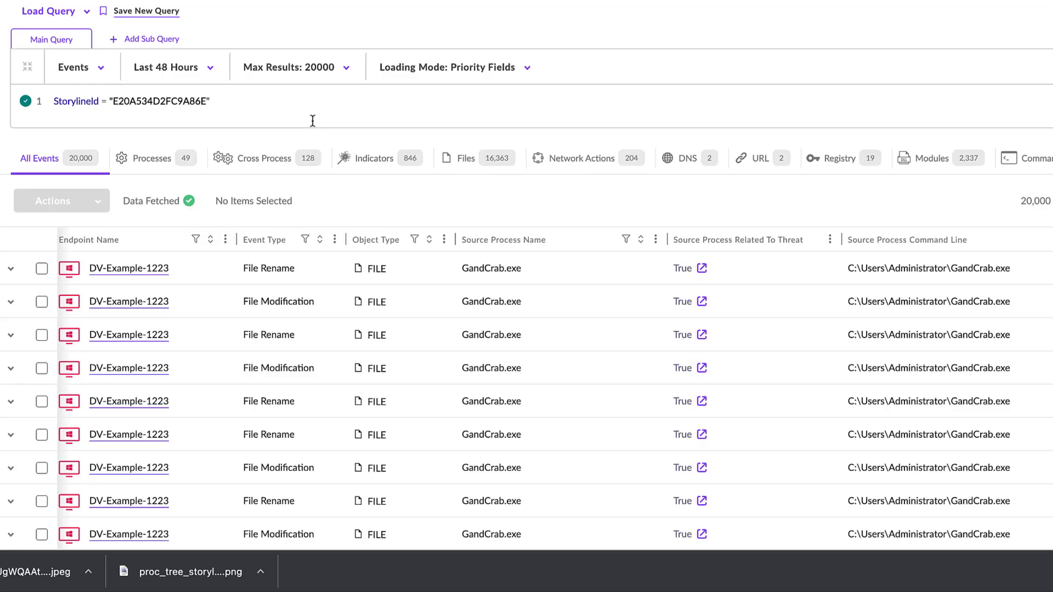
Exclude the file object type from the storyline query with ObjectType != "file" and run it.
{"action": "left_click", "coordinate": [447, 269]}
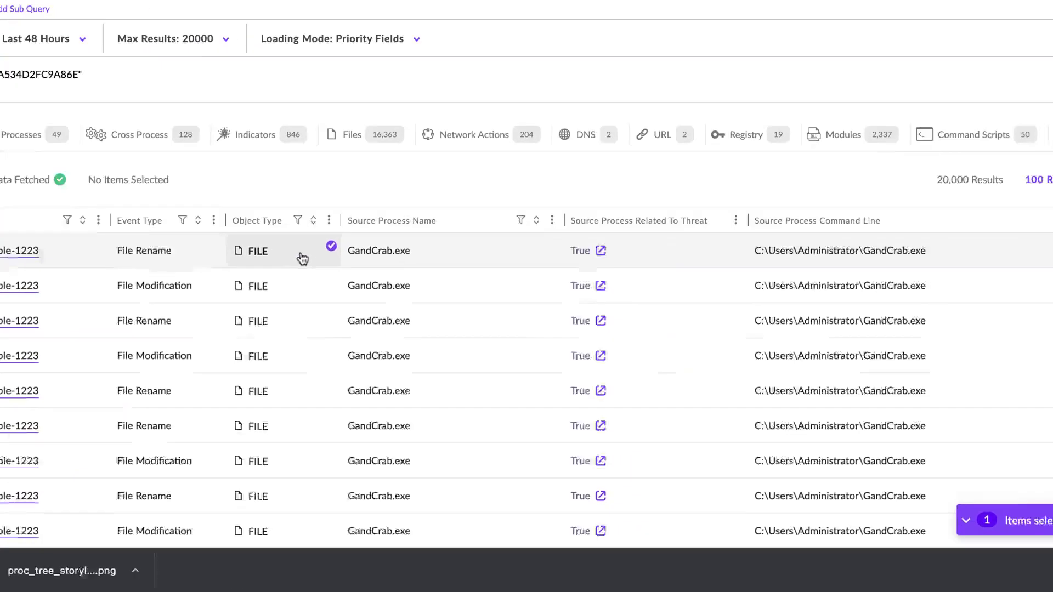
{"action": "left_click", "coordinate": [947, 508]}
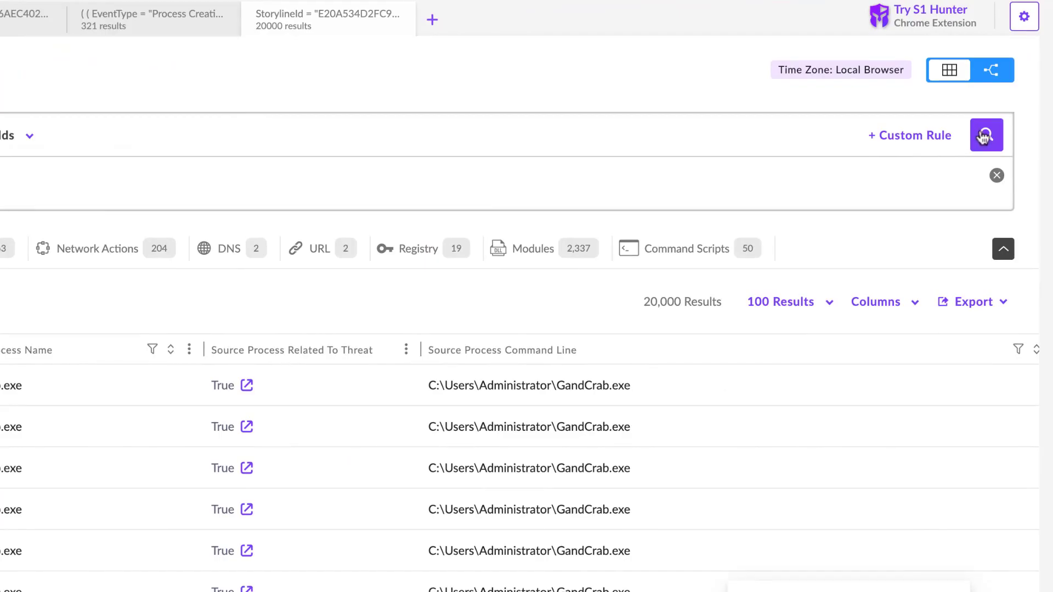
{"action": "left_click", "coordinate": [984, 137]}
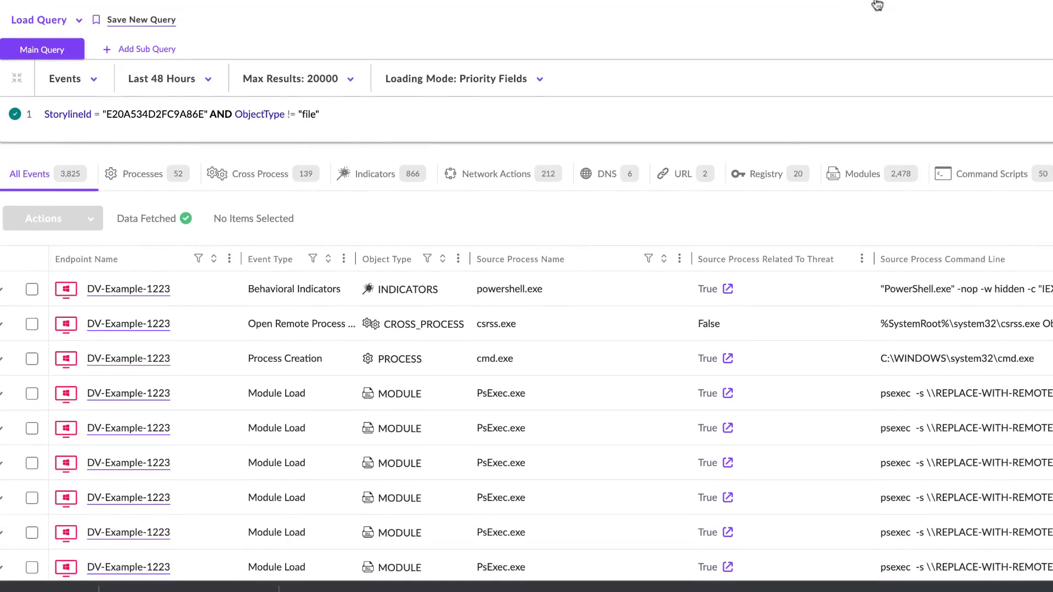
Create a query in a new tab with EventType = "File Creation" and run it.
{"action": "left_click", "coordinate": [879, 56]}
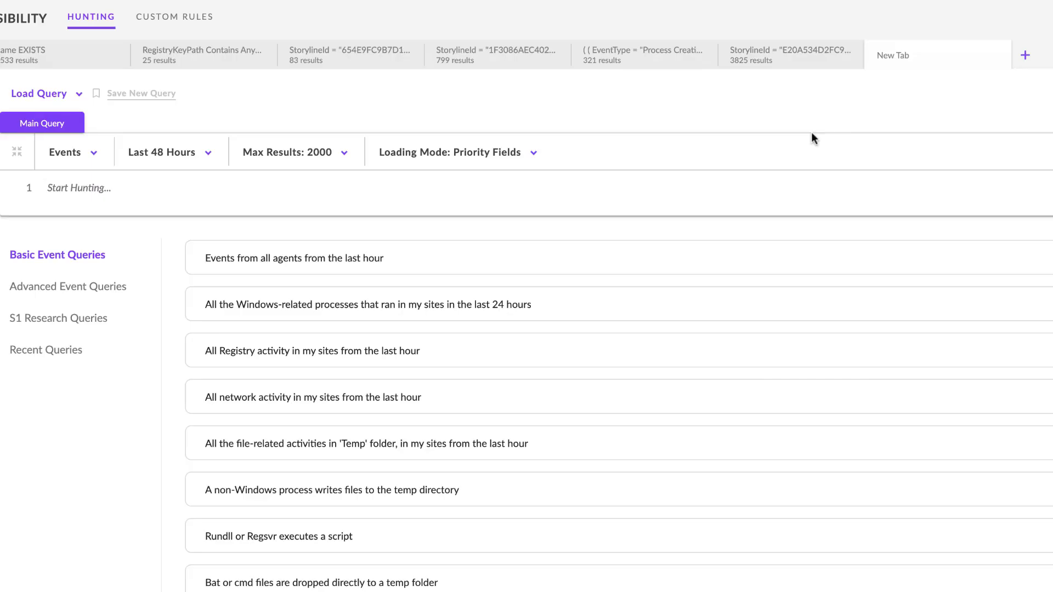
{"action": "type", "text": "even"}
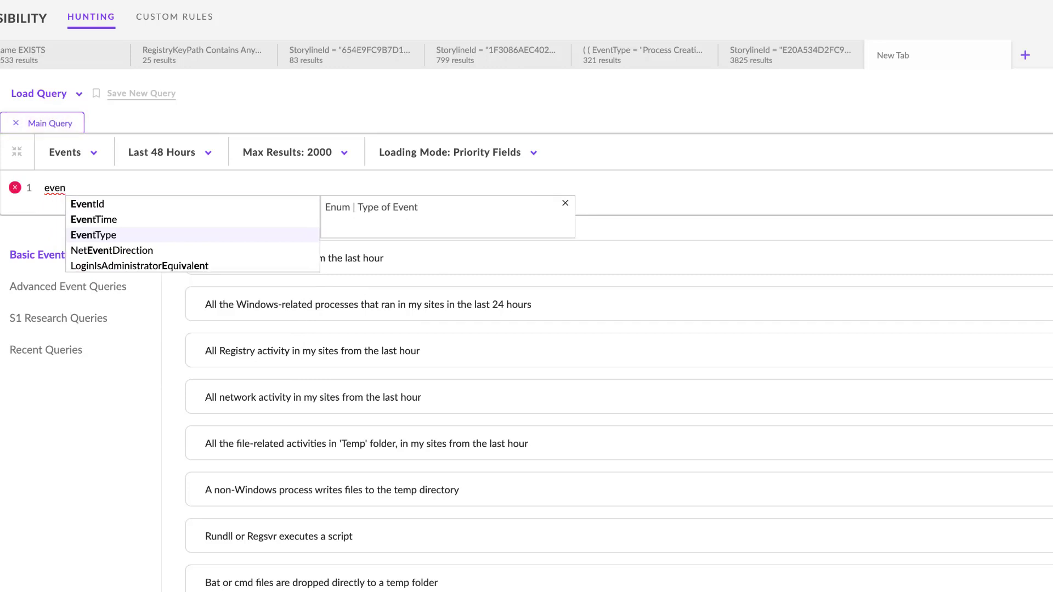
{"action": "key", "text": "Return"}
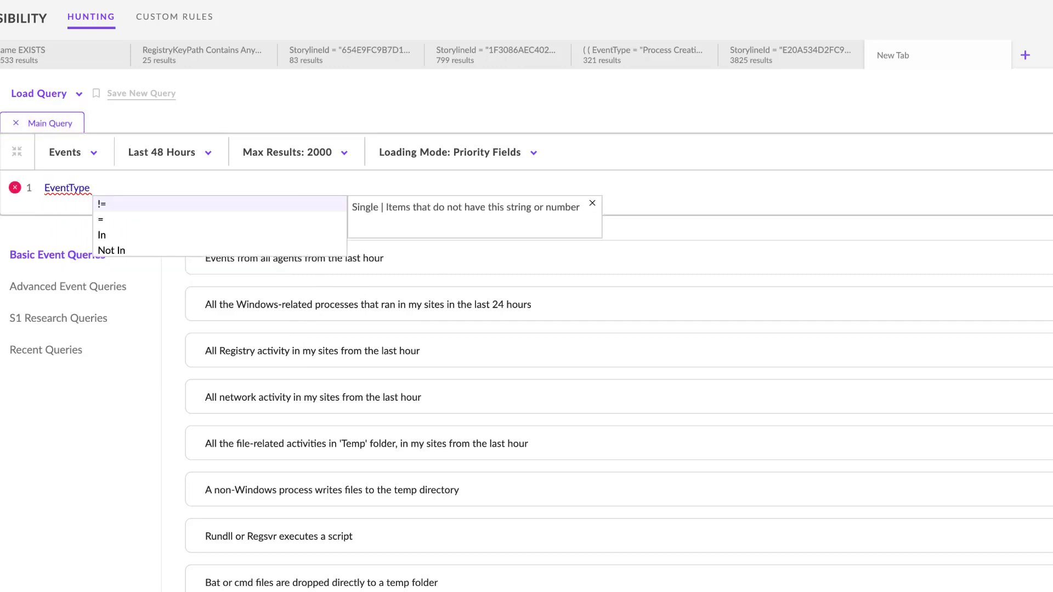
{"action": "key", "text": "Down"}
{"action": "key", "text": "Return"}
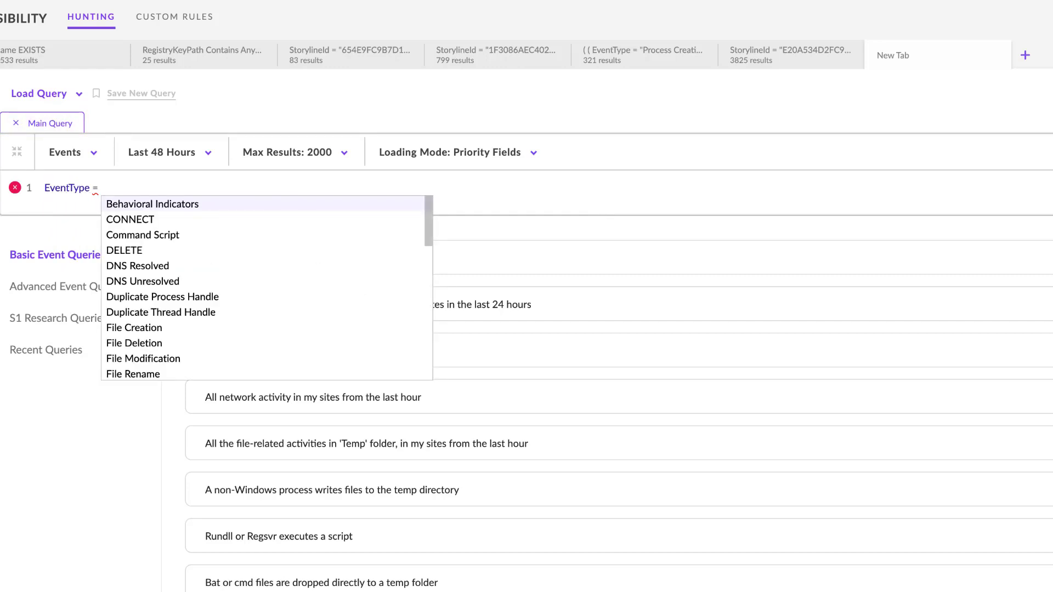
{"action": "key", "text": "Down"}
{"action": "key", "text": "Down"}
{"action": "key", "text": "Down"}
{"action": "key", "text": "Down"}
{"action": "key", "text": "Down"}
{"action": "key", "text": "Down"}
{"action": "key", "text": "Down"}
{"action": "key", "text": "Down"}
{"action": "key", "text": "Down"}
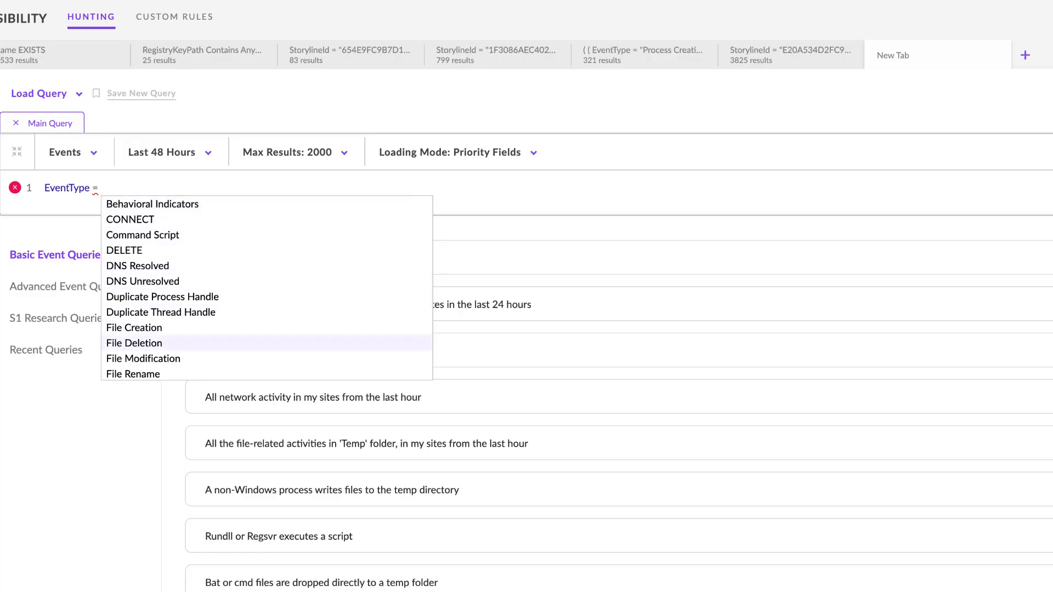
{"action": "key", "text": "Up"}
{"action": "key", "text": "Return"}
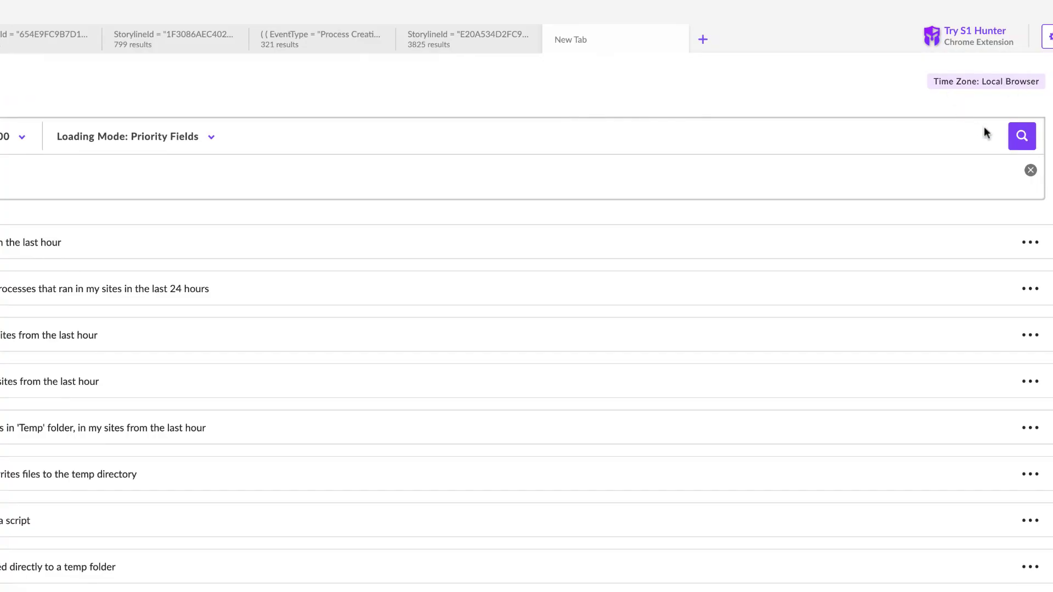
{"action": "left_click", "coordinate": [1016, 144]}
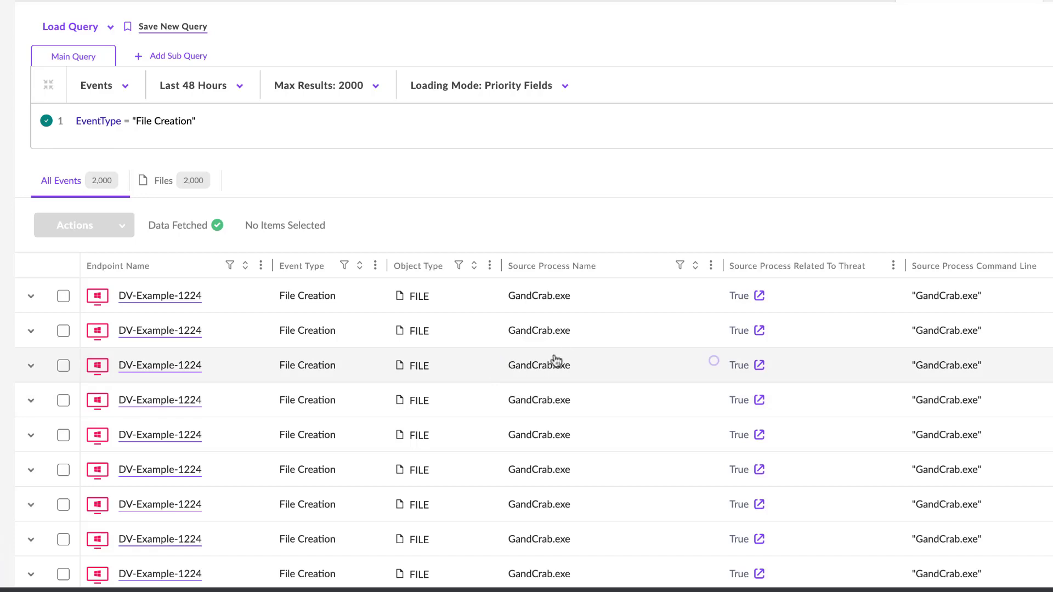
Filter the file creation results by endpoint name, leaving out DV-Example-1224 so only DV-Example-1223 is listed.
{"action": "scroll", "coordinate": [573, 349], "scroll_direction": "right", "scroll_amount": 7}
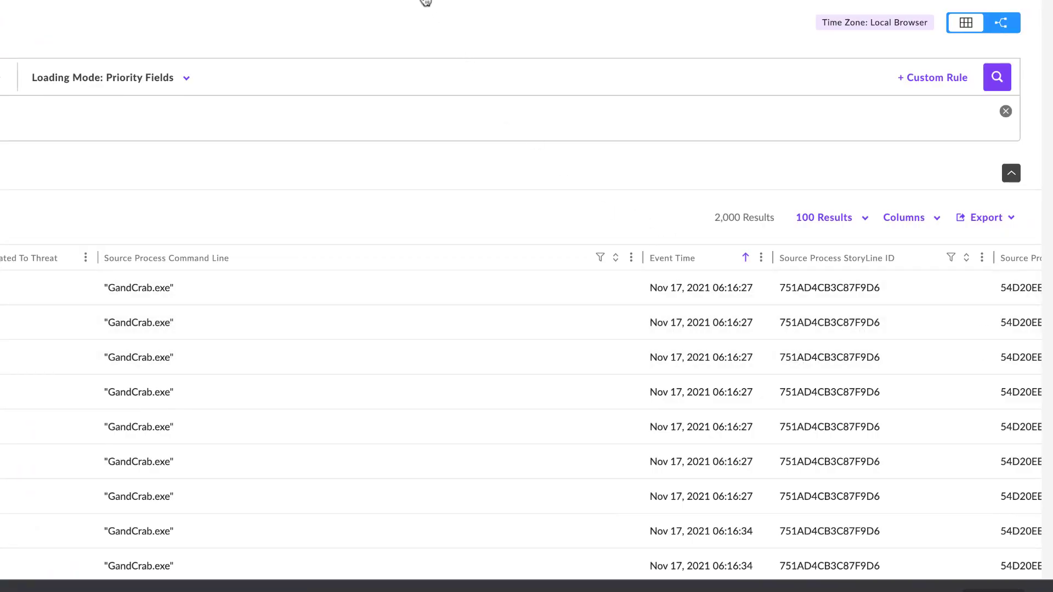
{"action": "scroll", "coordinate": [198, 299], "scroll_direction": "left", "scroll_amount": 8}
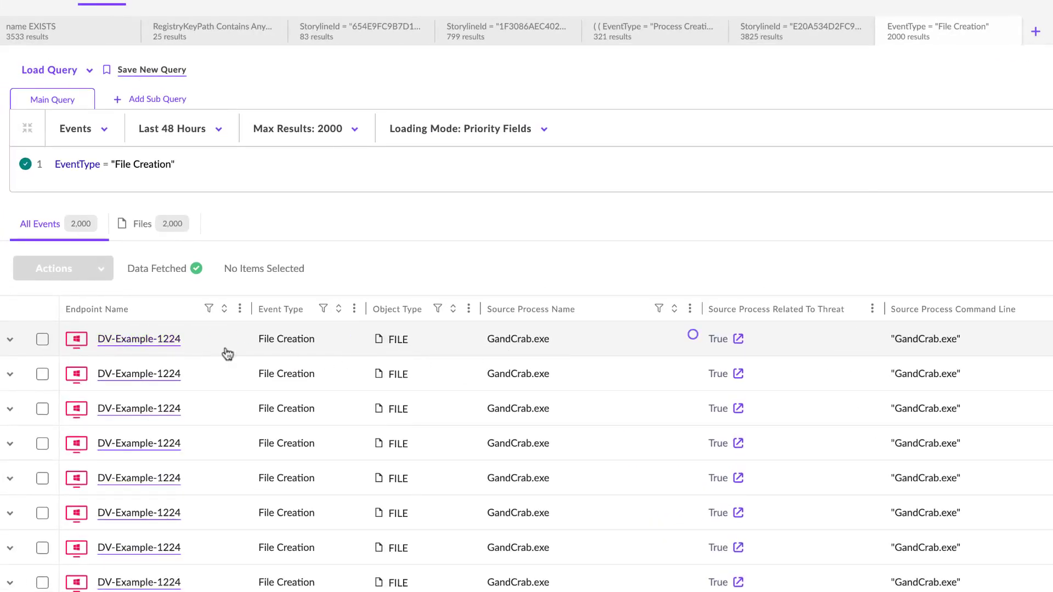
{"action": "left_click", "coordinate": [209, 309]}
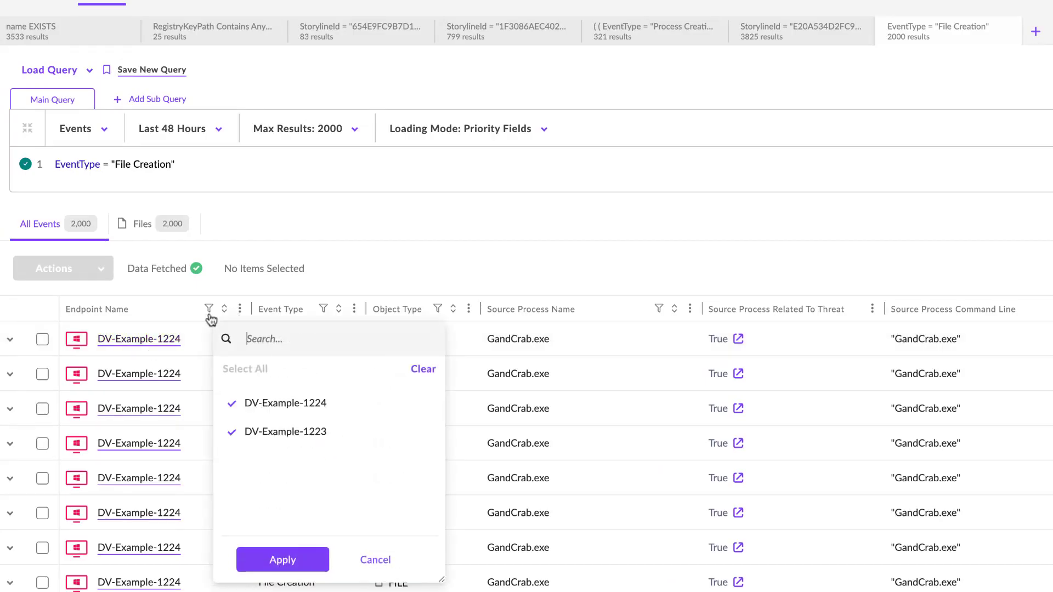
{"action": "left_click", "coordinate": [231, 406]}
{"action": "left_click", "coordinate": [282, 558]}
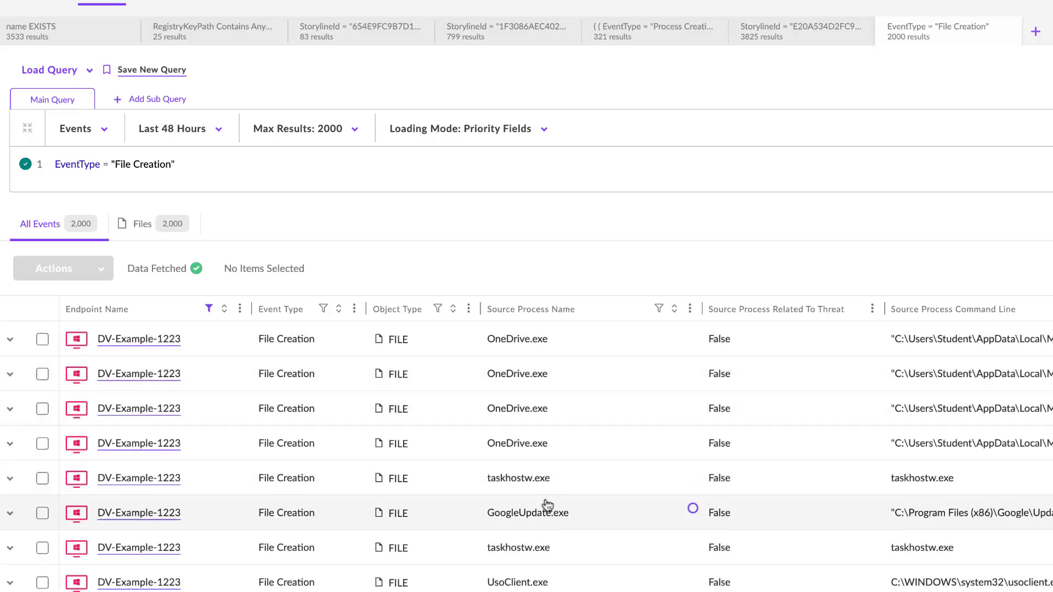
Examine the source process names of the file creation events on DV-Example-1223.
{"action": "scroll", "coordinate": [542, 507], "scroll_direction": "down", "scroll_amount": 5}
{"action": "scroll", "coordinate": [540, 506], "scroll_direction": "down", "scroll_amount": 5}
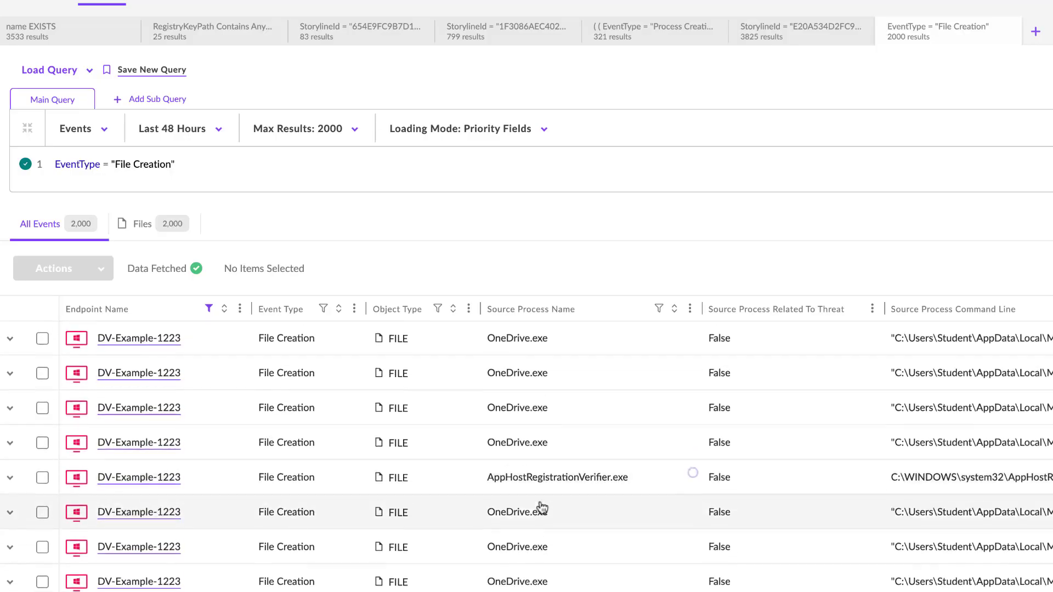